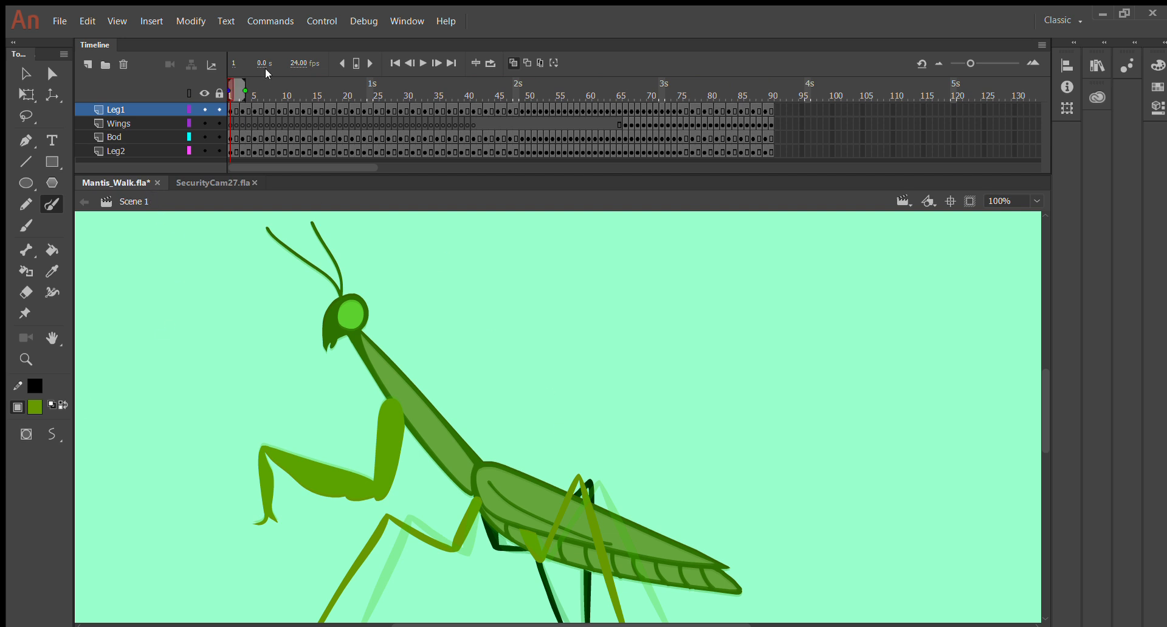
Examine the opening frames of the mantis walk with onion skinning switched on.
{"action": "left_click_drag", "start_coordinate": [259, 83], "coordinate": [231, 96]}
{"action": "mouse_move", "coordinate": [534, 274]}
{"action": "left_mouse_down"}
{"action": "mouse_move", "coordinate": [614, 263]}
{"action": "mouse_move", "coordinate": [801, 286]}
{"action": "left_mouse_up"}
{"action": "key", "text": "ctrl+z"}
{"action": "left_click_drag", "start_coordinate": [350, 109], "coordinate": [232, 151]}
{"action": "left_click", "coordinate": [273, 92]}
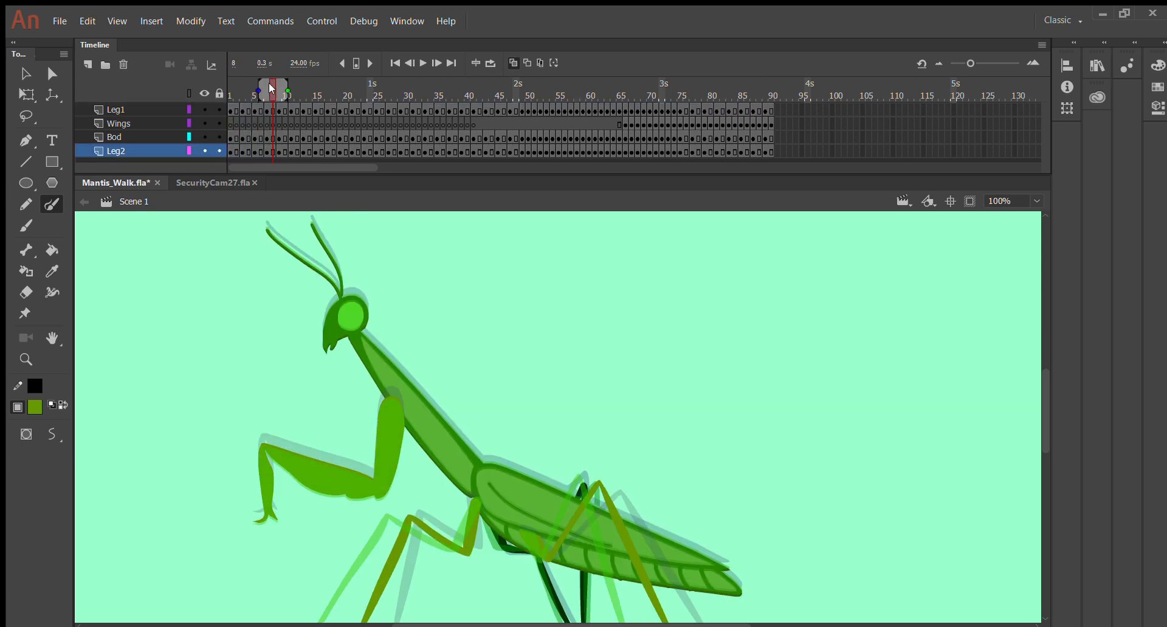
Turn off onion skinning and play and scrub through the mantis walk animation.
{"action": "left_click", "coordinate": [512, 63]}
{"action": "key", "text": "Return"}
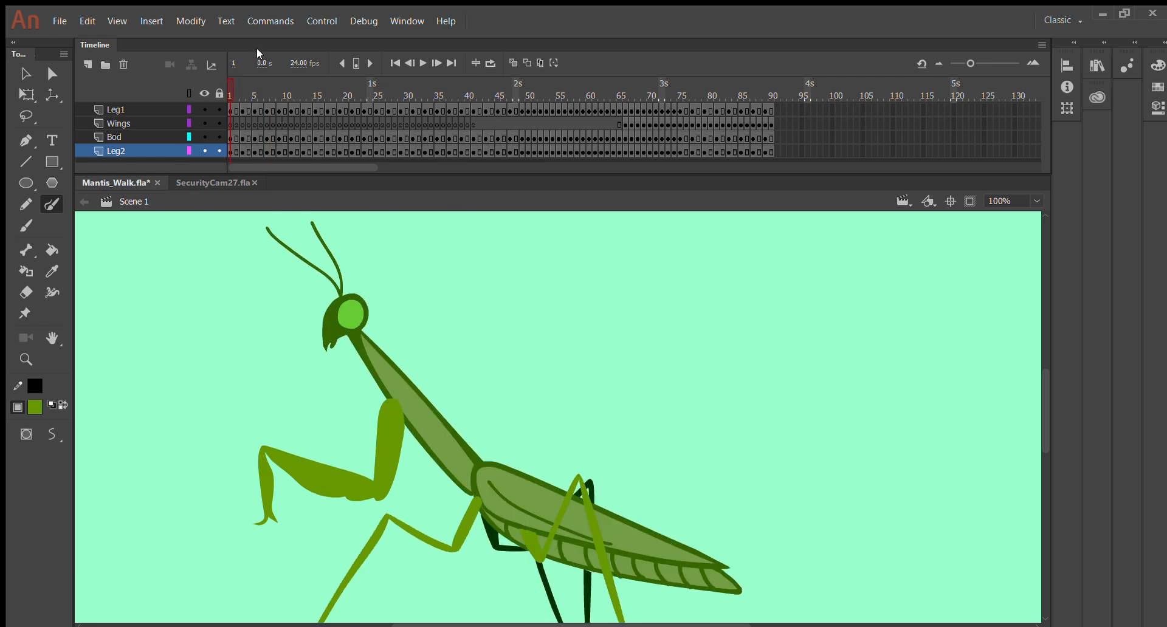
{"action": "left_click", "coordinate": [290, 92]}
{"action": "left_click_drag", "start_coordinate": [276, 74], "coordinate": [189, 88]}
{"action": "left_click_drag", "start_coordinate": [472, 81], "coordinate": [91, 222]}
{"action": "left_click", "coordinate": [497, 79]}
{"action": "left_click_drag", "start_coordinate": [639, 79], "coordinate": [2, 200]}
{"action": "key", "text": "Return"}
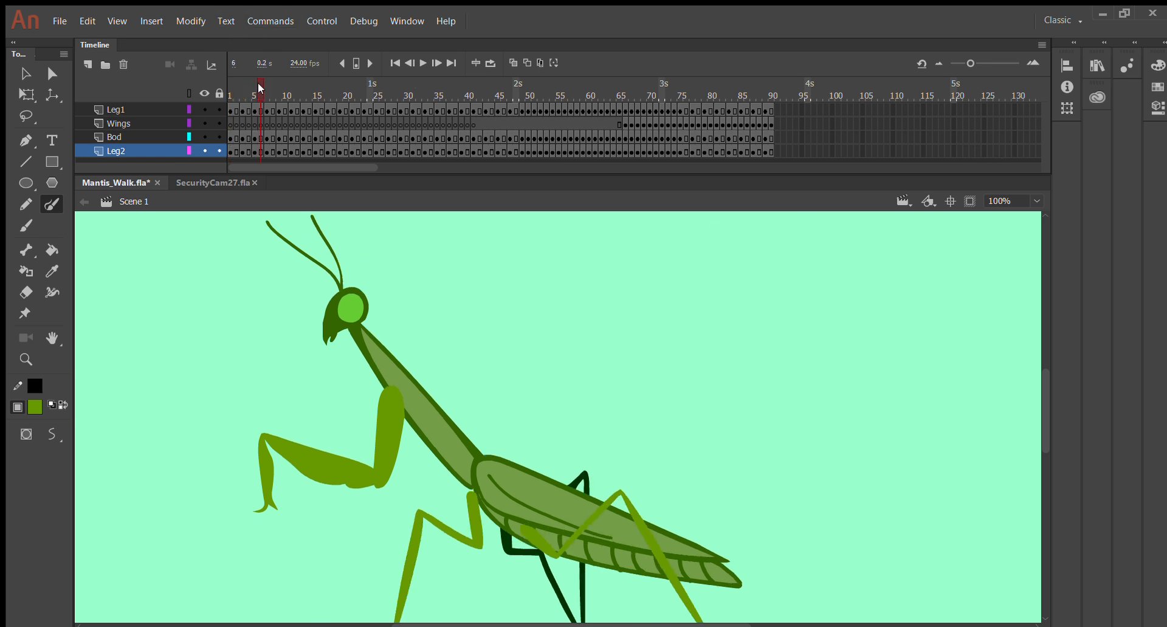
Select the Leg1 layer and step forward keyframe by keyframe from frame 1 to frame 13.
{"action": "left_click", "coordinate": [298, 111]}
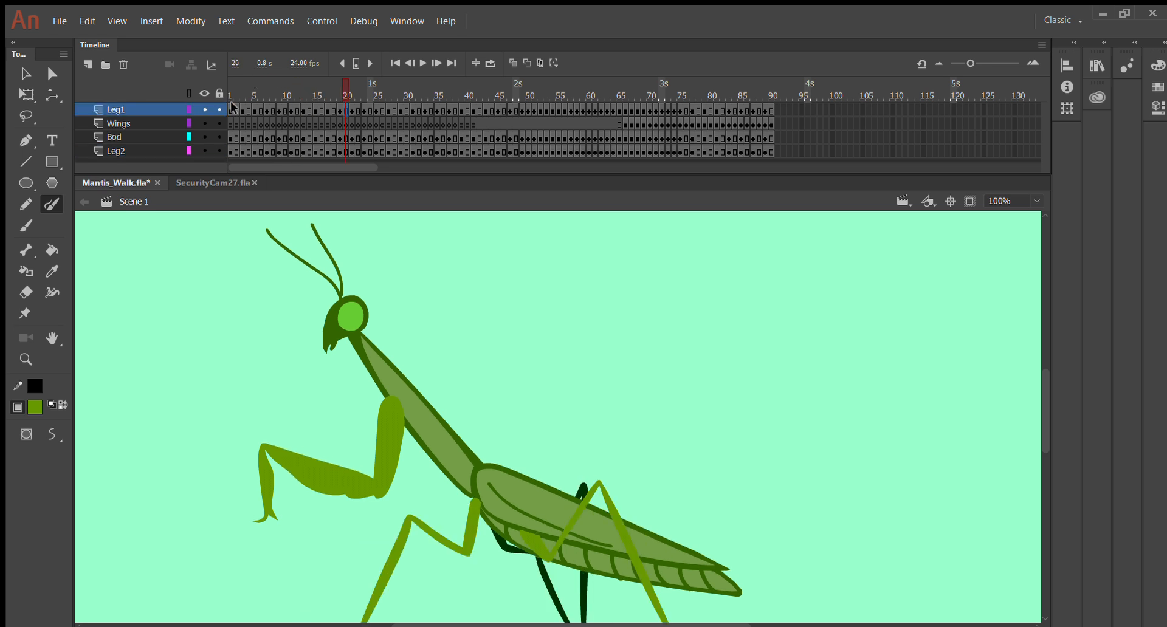
{"action": "left_click", "coordinate": [239, 110]}
{"action": "left_click", "coordinate": [243, 106]}
{"action": "left_click_drag", "start_coordinate": [323, 78], "coordinate": [217, 95]}
{"action": "left_click", "coordinate": [364, 64]}
{"action": "left_click", "coordinate": [364, 64]}
{"action": "left_click", "coordinate": [364, 63]}
{"action": "left_click", "coordinate": [364, 63]}
{"action": "left_click", "coordinate": [364, 63]}
{"action": "left_click", "coordinate": [365, 64]}
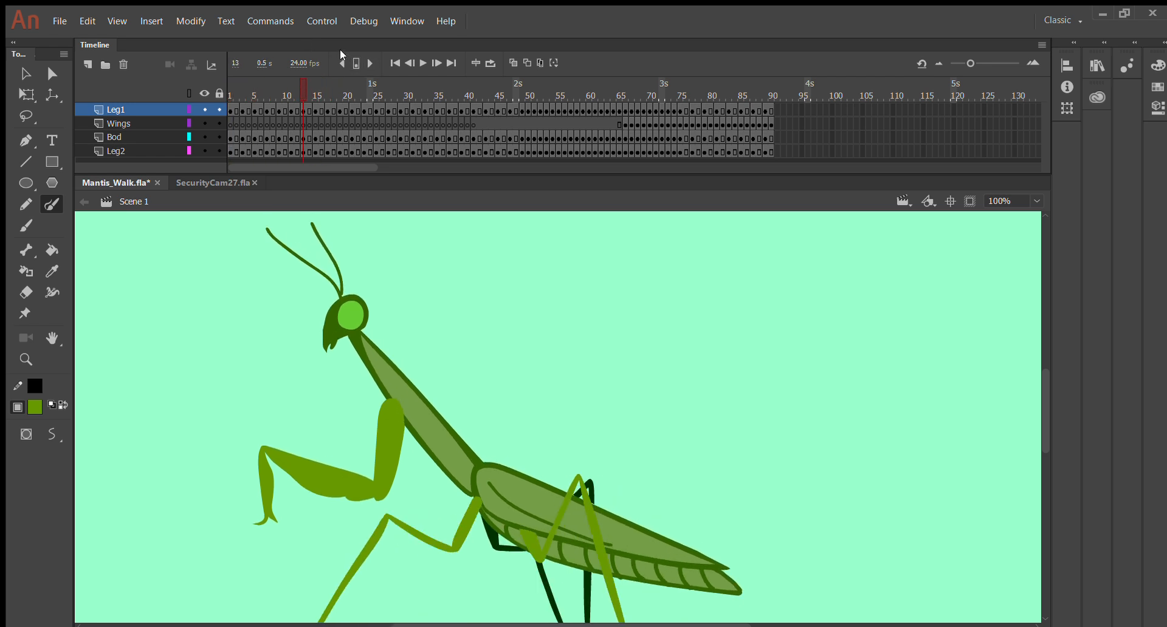
Step back through the Leg1 keyframes to frame 1, comparing the first few poses in both directions.
{"action": "left_click", "coordinate": [337, 59]}
{"action": "left_click", "coordinate": [338, 59]}
{"action": "left_click", "coordinate": [338, 59]}
{"action": "left_click", "coordinate": [338, 59]}
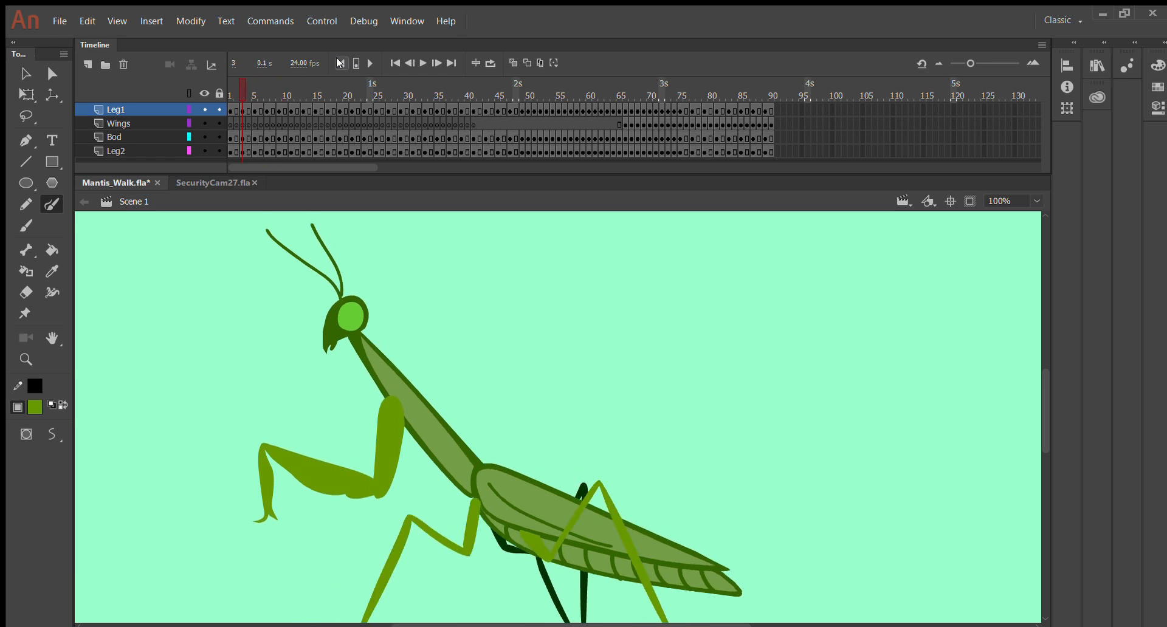
{"action": "left_click", "coordinate": [337, 59]}
{"action": "left_click", "coordinate": [338, 59]}
{"action": "left_click", "coordinate": [370, 64]}
{"action": "left_click", "coordinate": [370, 64]}
{"action": "left_click", "coordinate": [370, 64]}
{"action": "left_click", "coordinate": [334, 58]}
{"action": "left_click", "coordinate": [334, 58]}
{"action": "left_click", "coordinate": [334, 58]}
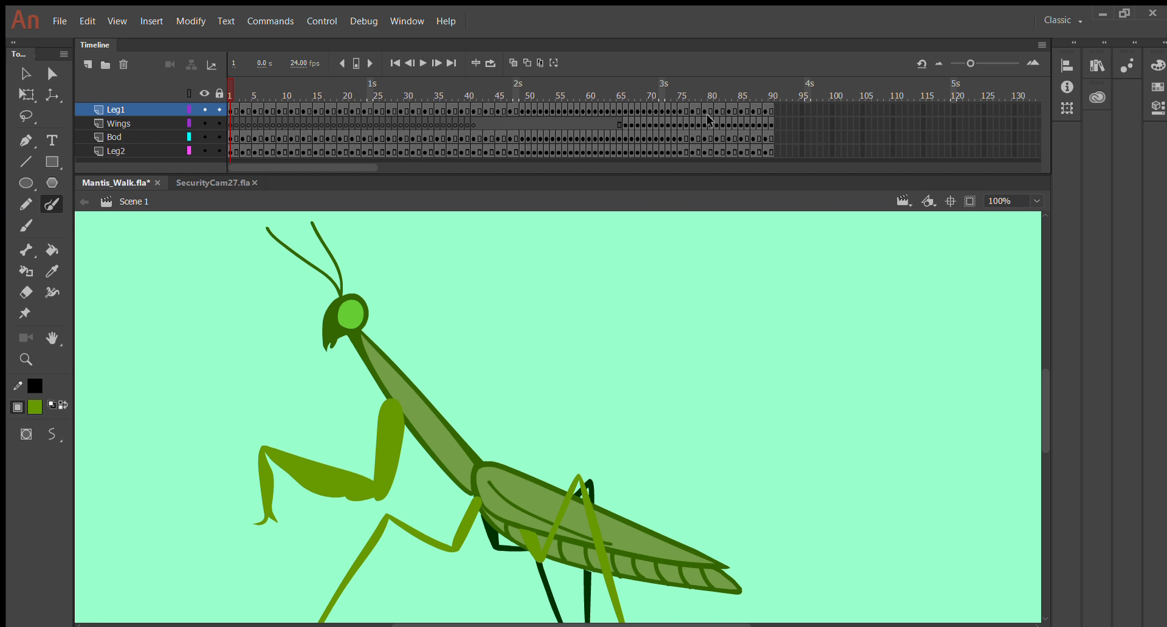
Scrub along the timeline and advance frame by frame through the first second of the walk cycle.
{"action": "left_click_drag", "start_coordinate": [267, 83], "coordinate": [589, 91]}
{"action": "left_click_drag", "start_coordinate": [615, 184], "coordinate": [1, 488]}
{"action": "key", "text": "period"}
{"action": "key", "text": "period"}
{"action": "key", "text": "period"}
{"action": "key", "text": "period"}
{"action": "key", "text": "period"}
{"action": "key", "text": "period"}
{"action": "key", "text": "period"}
{"action": "key", "text": "period"}
{"action": "key", "text": "period"}
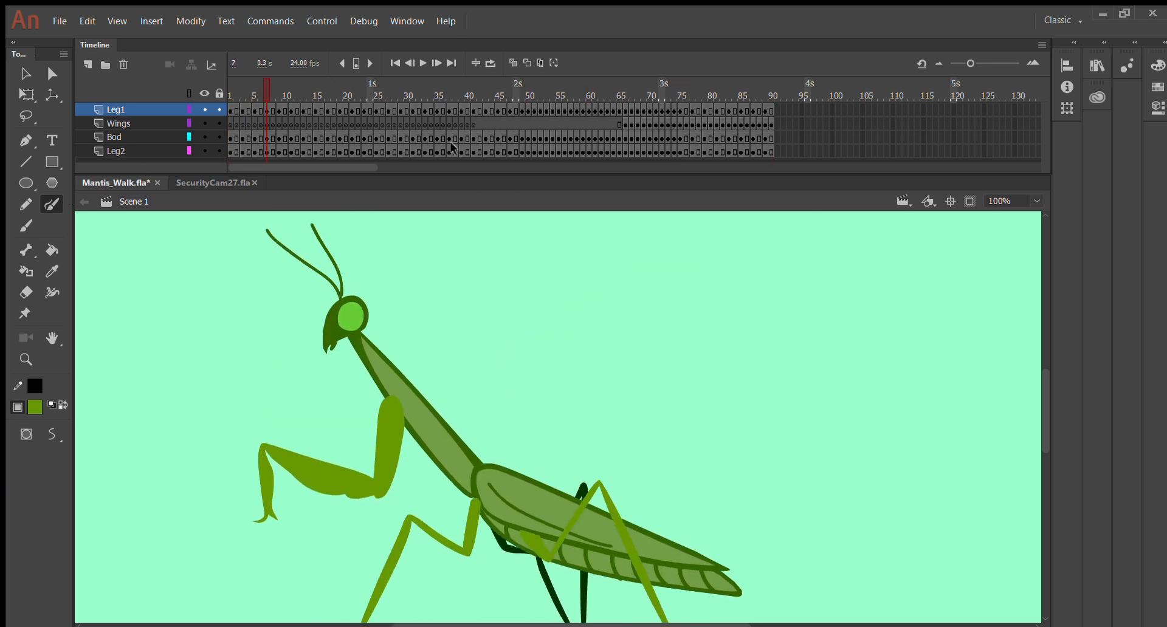
{"action": "key", "text": "period"}
{"action": "key", "text": "period"}
{"action": "key", "text": "period"}
{"action": "key", "text": "period"}
{"action": "key", "text": "period"}
{"action": "key", "text": "period"}
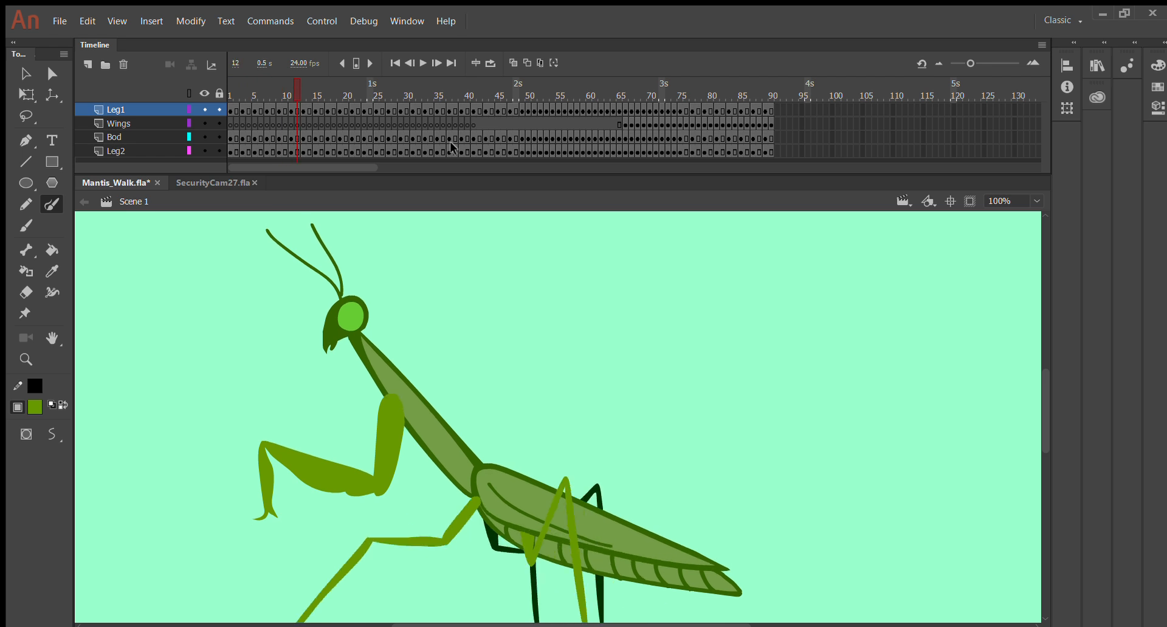
{"action": "key", "text": "period"}
{"action": "key", "text": "period"}
{"action": "key", "text": "period"}
{"action": "key", "text": "period"}
{"action": "key", "text": "period"}
{"action": "key", "text": "period"}
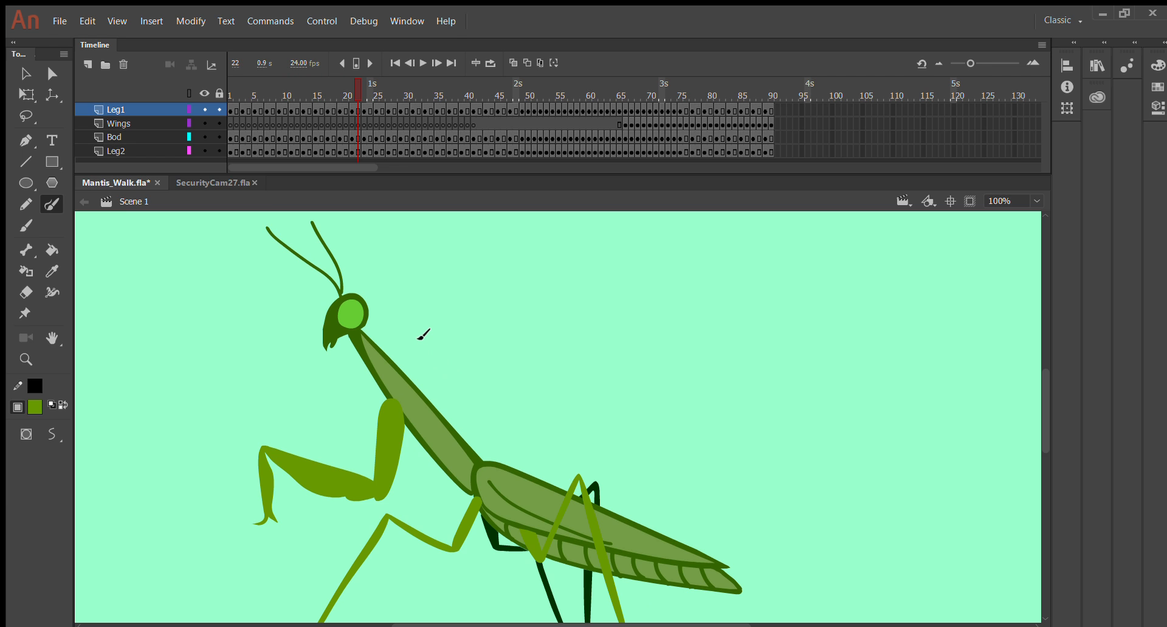
{"action": "key", "text": "period"}
{"action": "key", "text": "period"}
{"action": "key", "text": "period"}
Step backward and forward frame by frame to compare the leg poses, stopping at frame 24.
{"action": "key", "text": "comma"}
{"action": "key", "text": "comma"}
{"action": "key", "text": "comma"}
{"action": "key", "text": "comma"}
{"action": "key", "text": "comma"}
{"action": "key", "text": "comma"}
{"action": "key", "text": "comma"}
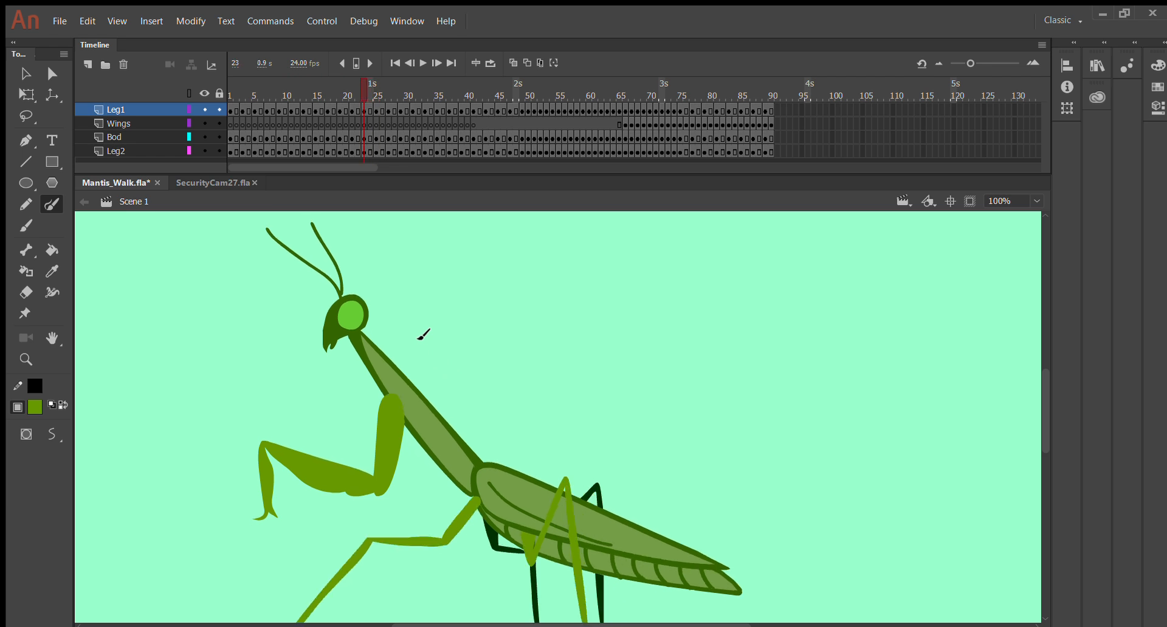
{"action": "key", "text": "period"}
{"action": "key", "text": "period"}
{"action": "key", "text": "period"}
{"action": "key", "text": "period"}
{"action": "key", "text": "period"}
{"action": "key", "text": "period"}
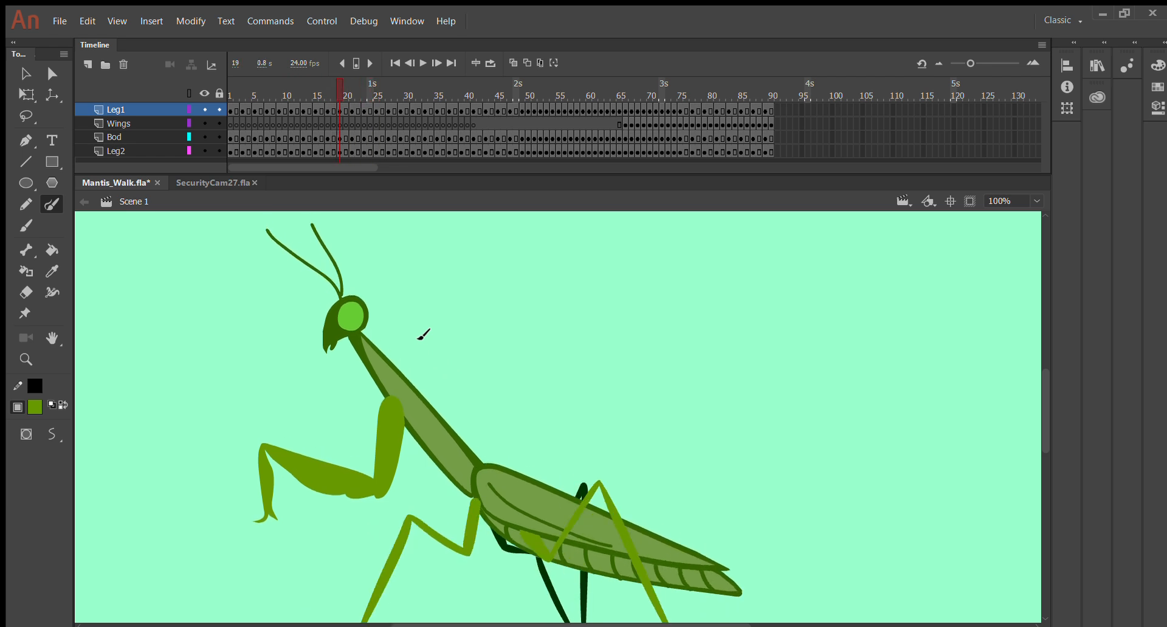
Marquee-select the lower part of the mantis's front leg several times with the Selection tool, clearing the selection each time.
{"action": "left_click", "coordinate": [18, 70]}
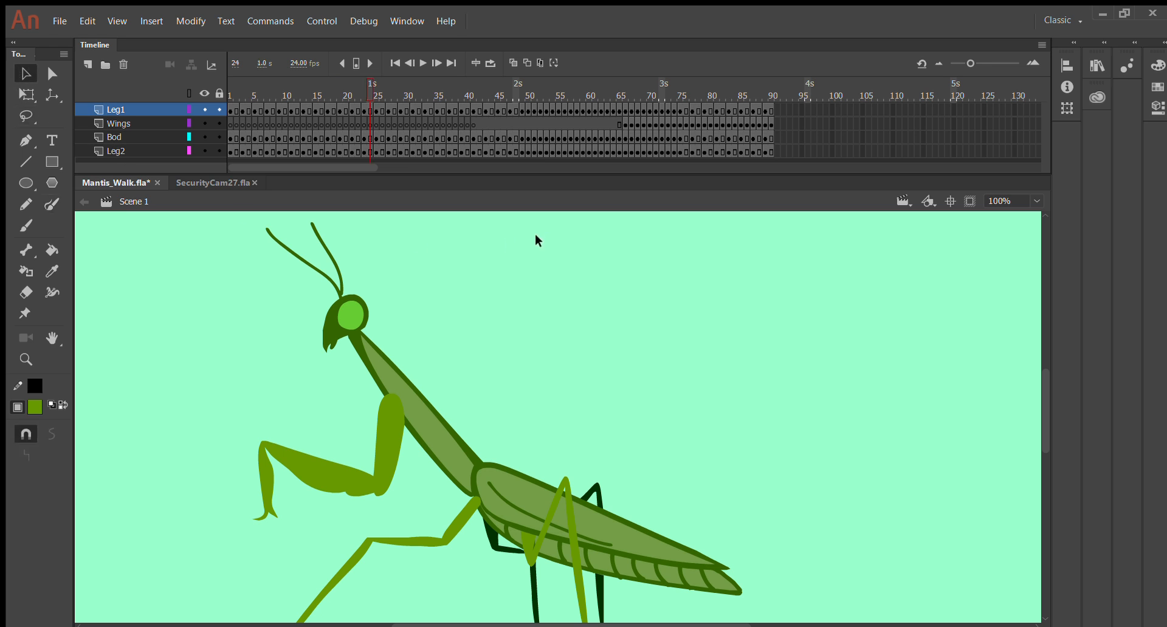
{"action": "scroll", "coordinate": [547, 271], "scroll_direction": "down", "scroll_amount": 3}
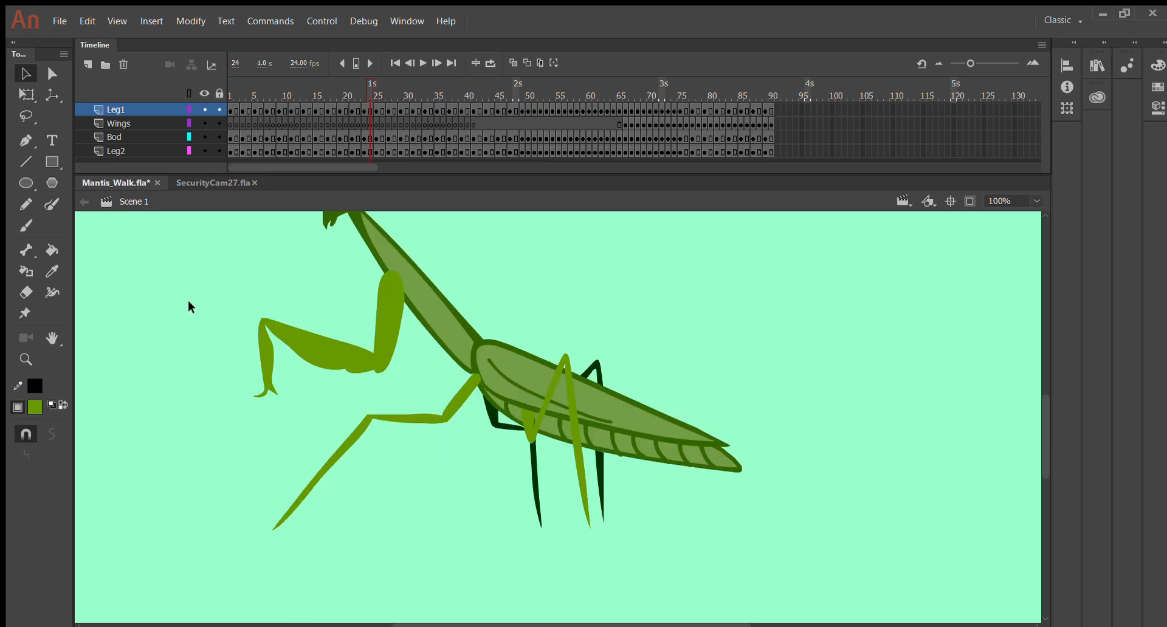
{"action": "left_click_drag", "start_coordinate": [188, 300], "coordinate": [333, 418]}
{"action": "left_click", "coordinate": [175, 307]}
{"action": "left_click_drag", "start_coordinate": [223, 282], "coordinate": [331, 416]}
{"action": "left_click", "coordinate": [223, 386]}
{"action": "left_click_drag", "start_coordinate": [215, 266], "coordinate": [348, 403]}
{"action": "left_click", "coordinate": [166, 418]}
Paint a thick green brush stroke above the front leg, pull its upper edge outward, and undo both edits.
{"action": "key", "text": "b"}
{"action": "mouse_move", "coordinate": [182, 277]}
{"action": "left_mouse_down"}
{"action": "mouse_move", "coordinate": [291, 295]}
{"action": "mouse_move", "coordinate": [313, 267]}
{"action": "left_mouse_up"}
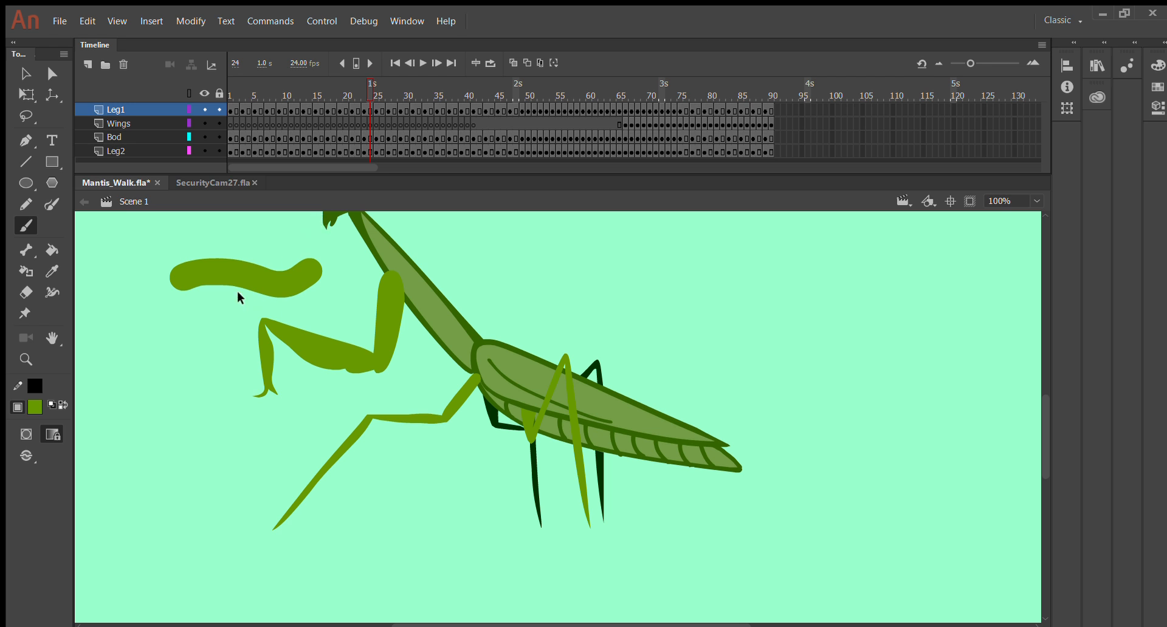
{"action": "left_click", "coordinate": [25, 73]}
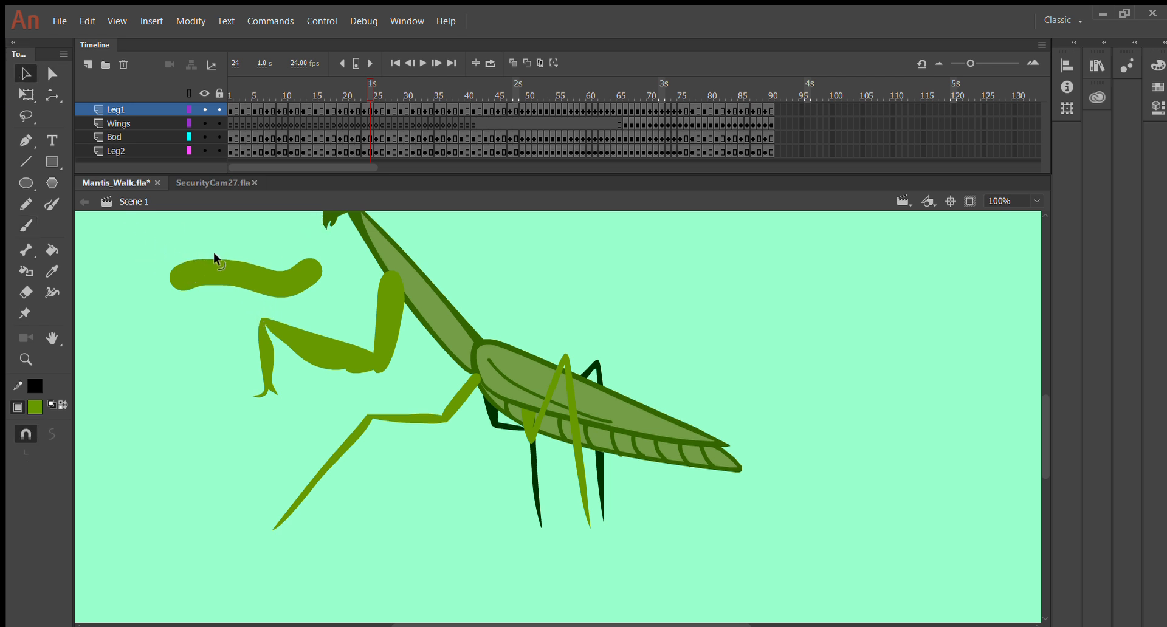
{"action": "mouse_move", "coordinate": [213, 253]}
{"action": "left_mouse_down"}
{"action": "mouse_move", "coordinate": [133, 234]}
{"action": "mouse_move", "coordinate": [191, 227]}
{"action": "left_mouse_up"}
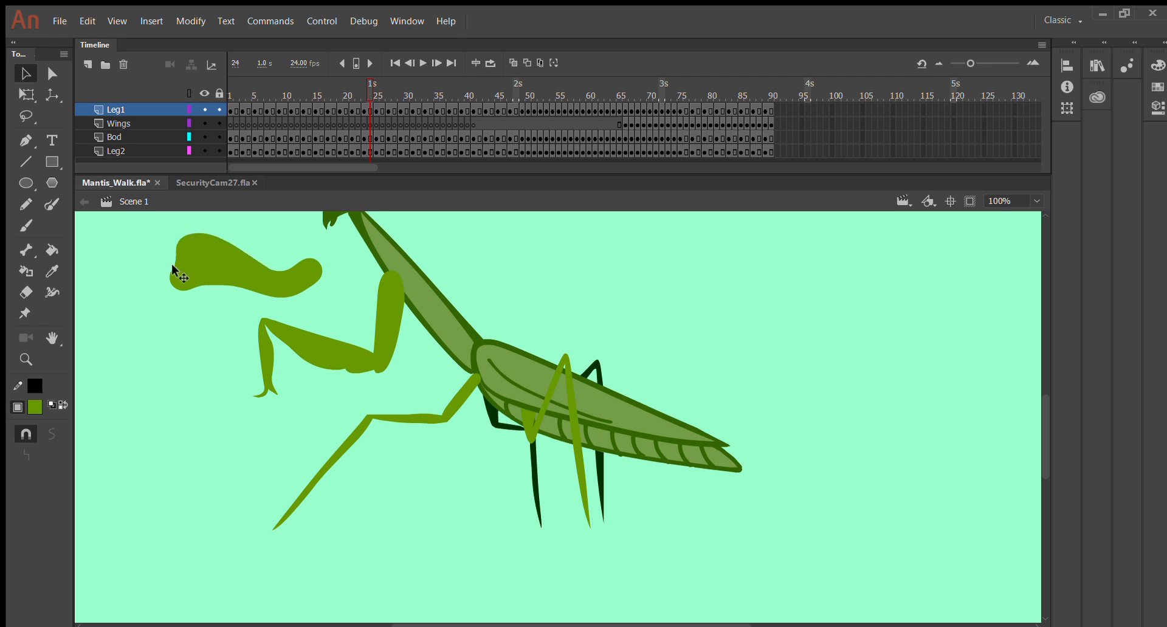
{"action": "key", "text": "ctrl+z"}
{"action": "key", "text": "ctrl+z"}
{"action": "key", "text": "ctrl+z"}
{"action": "key", "text": "ctrl+z"}
Draw a thin black wavy line above the mantis's back with the Paint Brush tool and undo it.
{"action": "left_click", "coordinate": [51, 207]}
{"action": "mouse_move", "coordinate": [591, 310]}
{"action": "left_mouse_down"}
{"action": "mouse_move", "coordinate": [642, 275]}
{"action": "mouse_move", "coordinate": [828, 264]}
{"action": "left_mouse_up"}
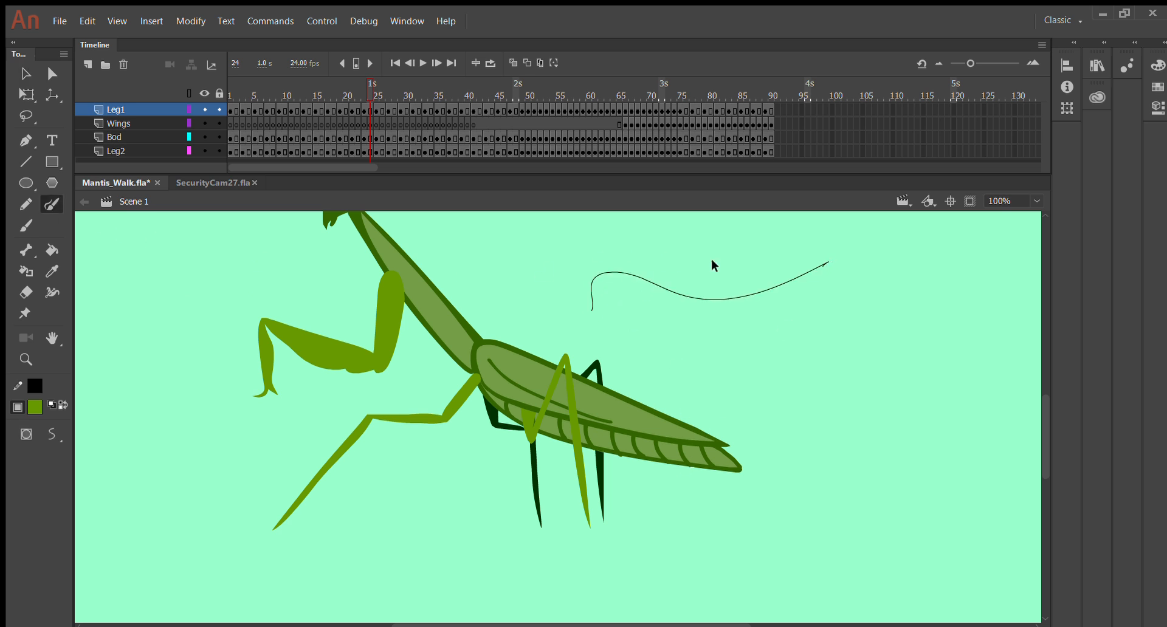
{"action": "key", "text": "ctrl+z"}
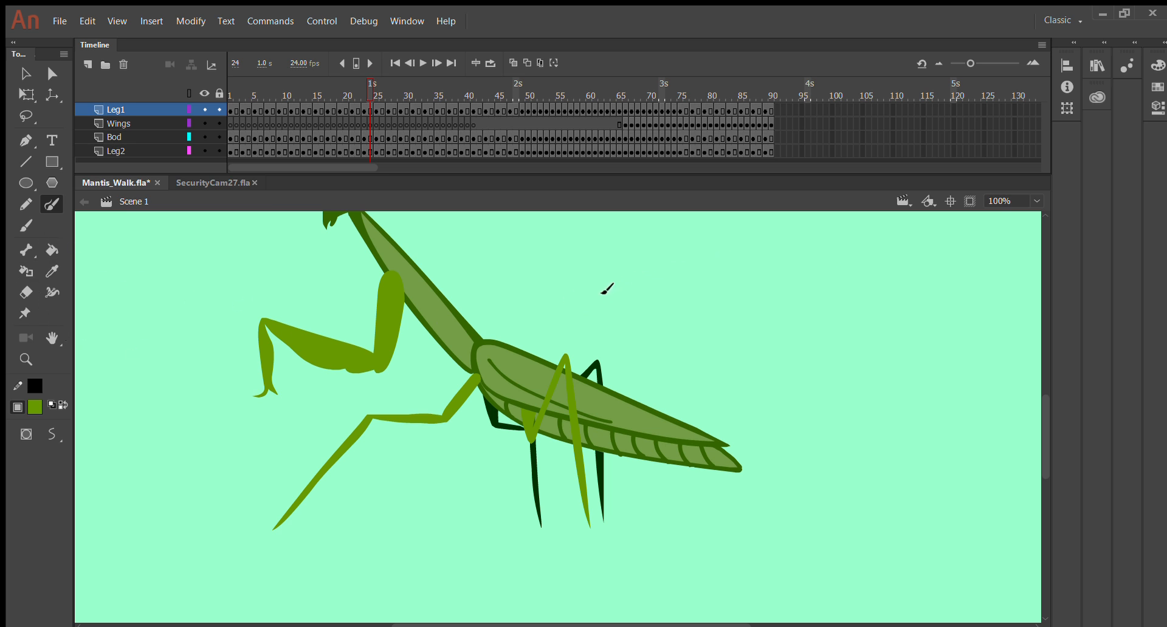
Draw a thick green Brush stroke and a thin black Paint Brush line side by side above the mantis's back.
{"action": "key", "text": "b"}
{"action": "mouse_move", "coordinate": [521, 278]}
{"action": "left_mouse_down"}
{"action": "mouse_move", "coordinate": [615, 266]}
{"action": "mouse_move", "coordinate": [717, 309]}
{"action": "mouse_move", "coordinate": [897, 264]}
{"action": "mouse_move", "coordinate": [973, 299]}
{"action": "left_mouse_up"}
{"action": "key", "text": "y"}
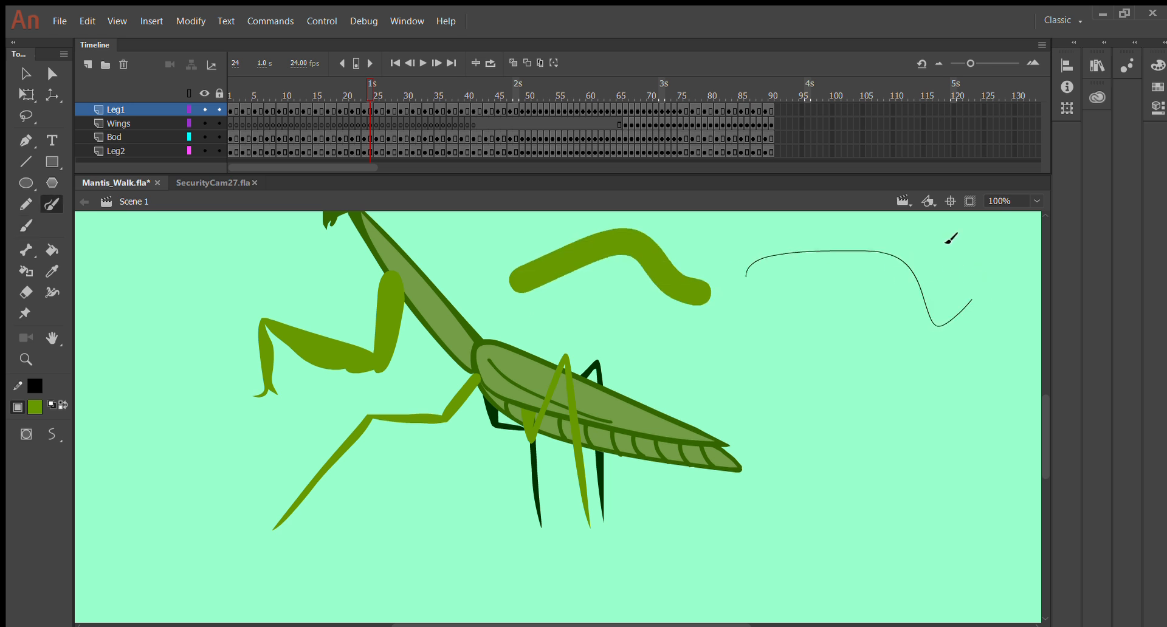
Delete the thick green test stroke above the mantis's back.
{"action": "left_click", "coordinate": [26, 73]}
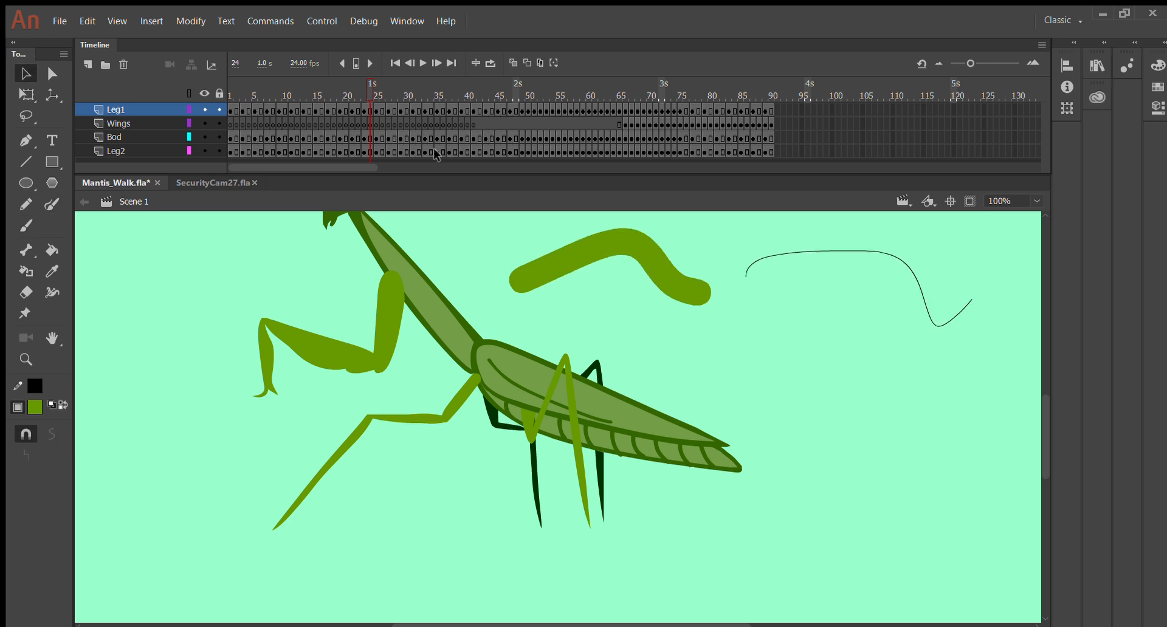
{"action": "left_click", "coordinate": [669, 260]}
{"action": "key", "text": "Delete"}
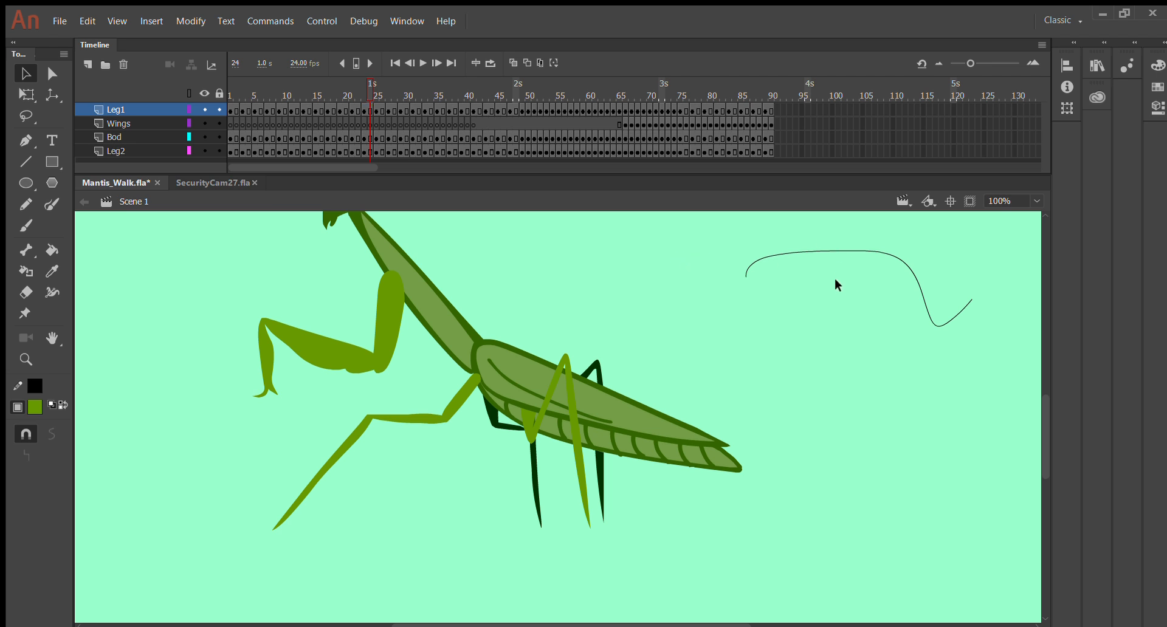
Bend the thin black test line by pulling its curve down and up, and delete all of its segments.
{"action": "left_click_drag", "start_coordinate": [838, 254], "coordinate": [864, 295]}
{"action": "left_click_drag", "start_coordinate": [790, 262], "coordinate": [862, 249]}
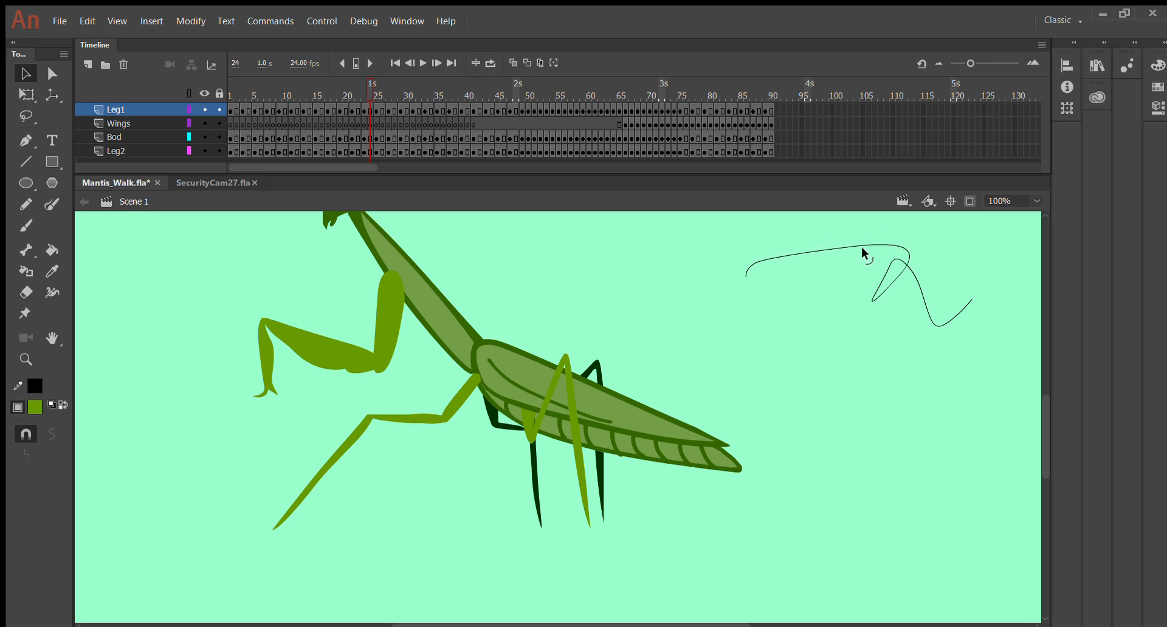
{"action": "left_click", "coordinate": [883, 280]}
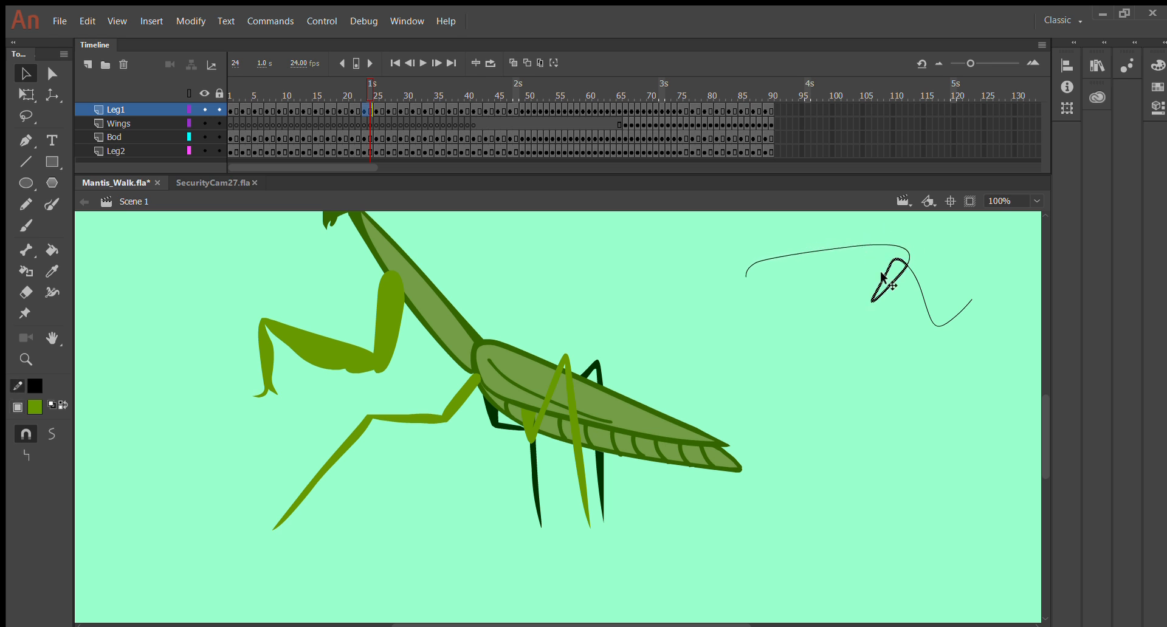
{"action": "left_click", "coordinate": [827, 251]}
{"action": "key", "text": "Delete"}
{"action": "left_click", "coordinate": [912, 277]}
{"action": "key", "text": "Delete"}
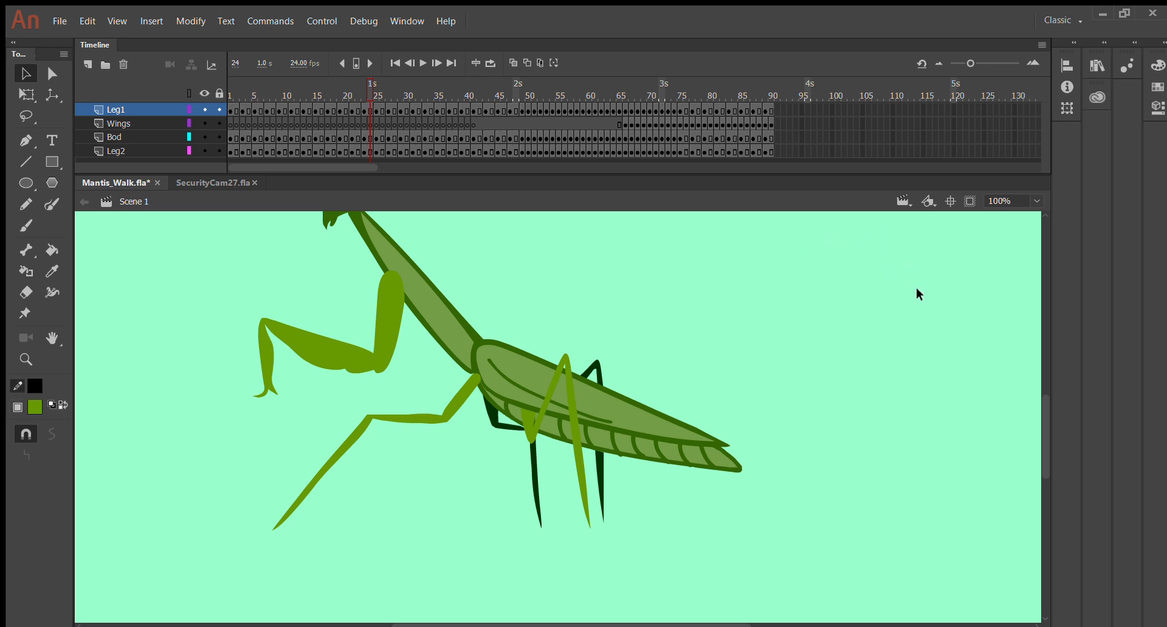
Draw a shorter thin black line in the empty area above the abdomen and pull its curves into new shapes.
{"action": "left_click", "coordinate": [55, 205]}
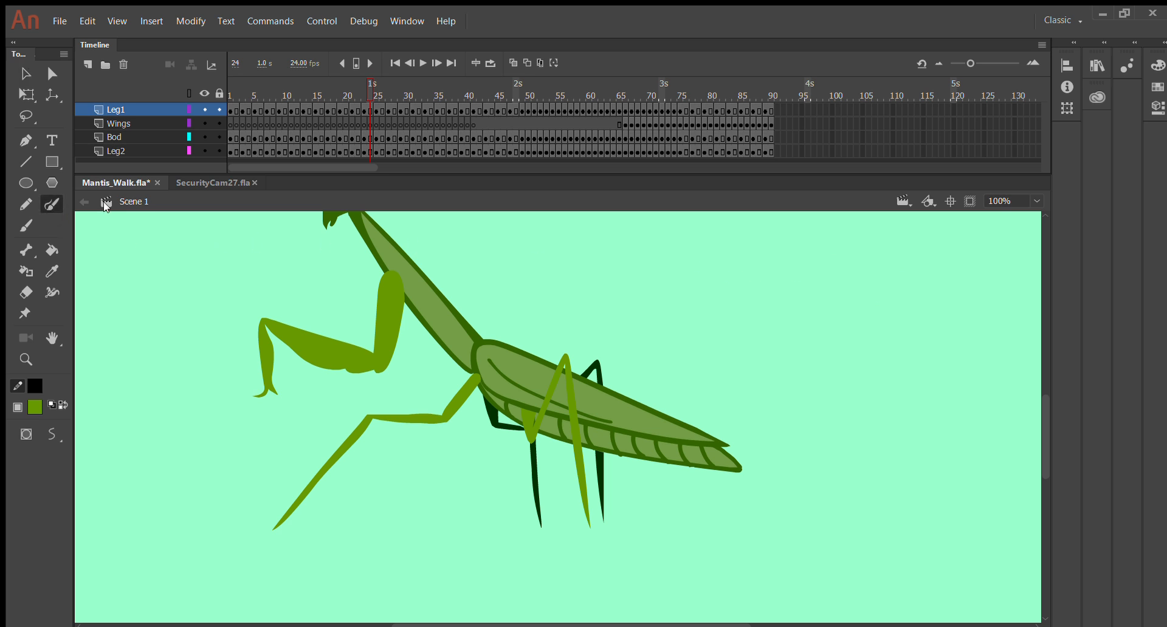
{"action": "mouse_move", "coordinate": [710, 284]}
{"action": "left_mouse_down"}
{"action": "mouse_move", "coordinate": [750, 274]}
{"action": "mouse_move", "coordinate": [873, 294]}
{"action": "mouse_move", "coordinate": [871, 279]}
{"action": "left_mouse_up"}
{"action": "left_click", "coordinate": [25, 73]}
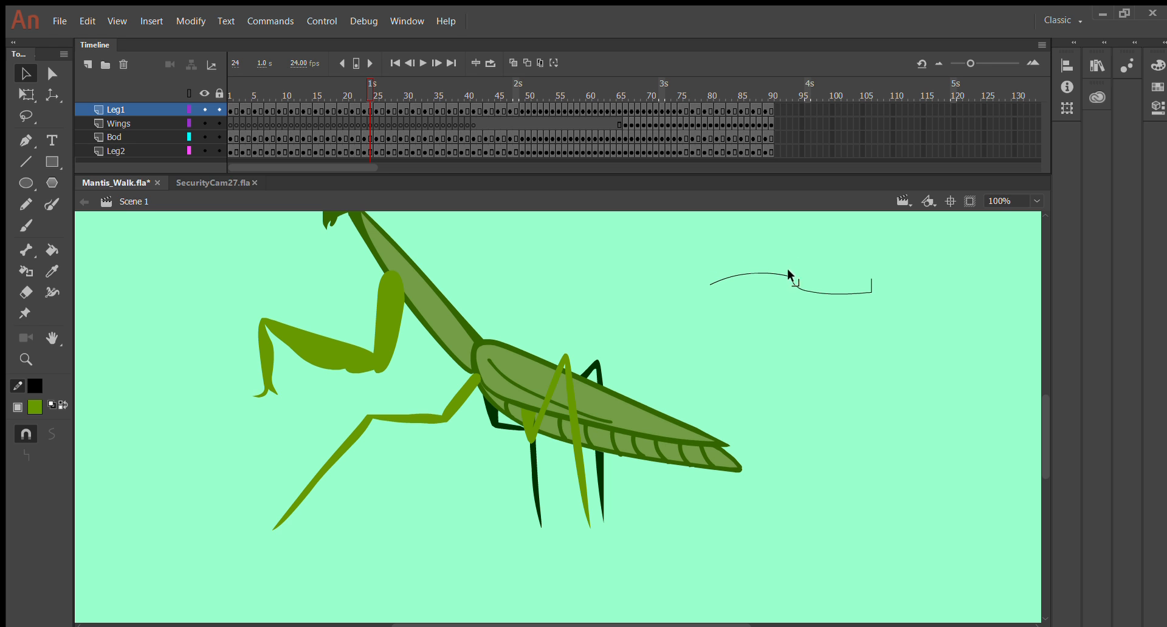
{"action": "mouse_move", "coordinate": [780, 262]}
{"action": "left_mouse_down"}
{"action": "mouse_move", "coordinate": [781, 238]}
{"action": "mouse_move", "coordinate": [813, 232]}
{"action": "mouse_move", "coordinate": [845, 293]}
{"action": "left_mouse_up"}
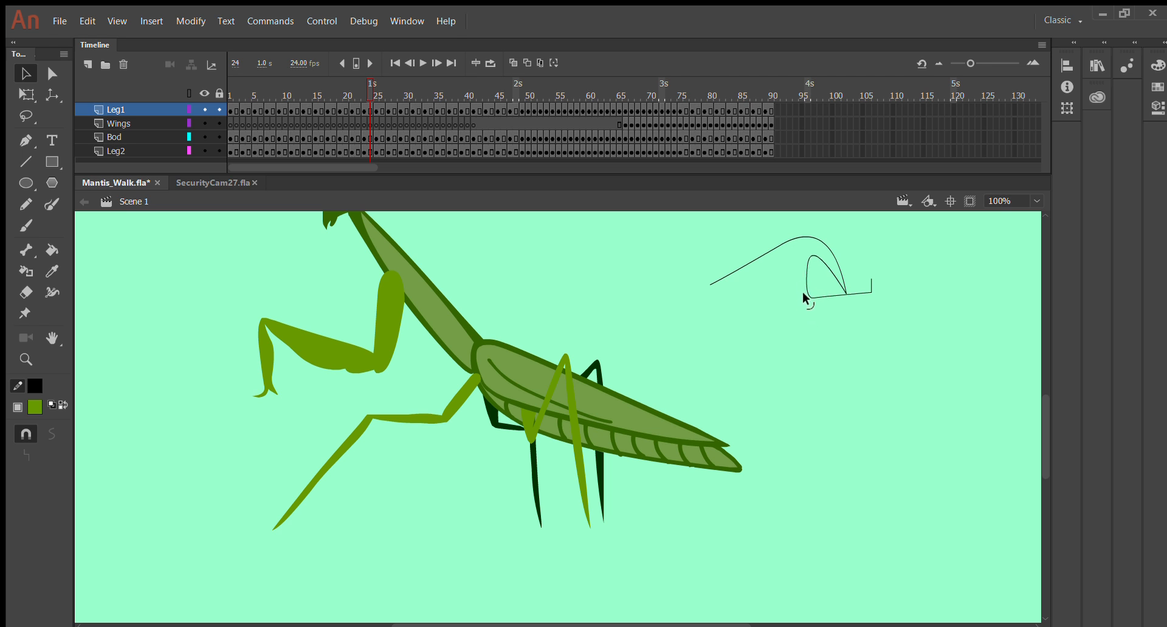
{"action": "mouse_move", "coordinate": [802, 290]}
{"action": "left_mouse_down"}
{"action": "mouse_move", "coordinate": [811, 306]}
{"action": "mouse_move", "coordinate": [763, 293]}
{"action": "mouse_move", "coordinate": [784, 280]}
{"action": "left_mouse_up"}
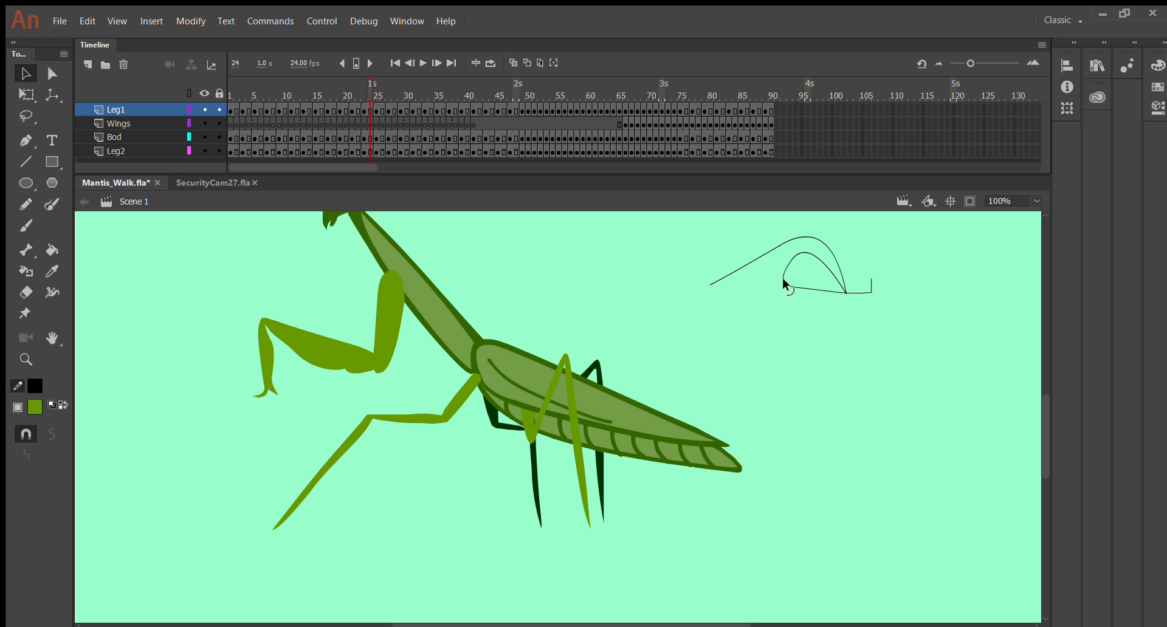
Delete every remaining segment of the reshaped thin black line.
{"action": "left_click", "coordinate": [820, 242]}
{"action": "key", "text": "Delete"}
{"action": "left_click", "coordinate": [821, 260]}
{"action": "key", "text": "Delete"}
{"action": "left_click_drag", "start_coordinate": [824, 253], "coordinate": [948, 316]}
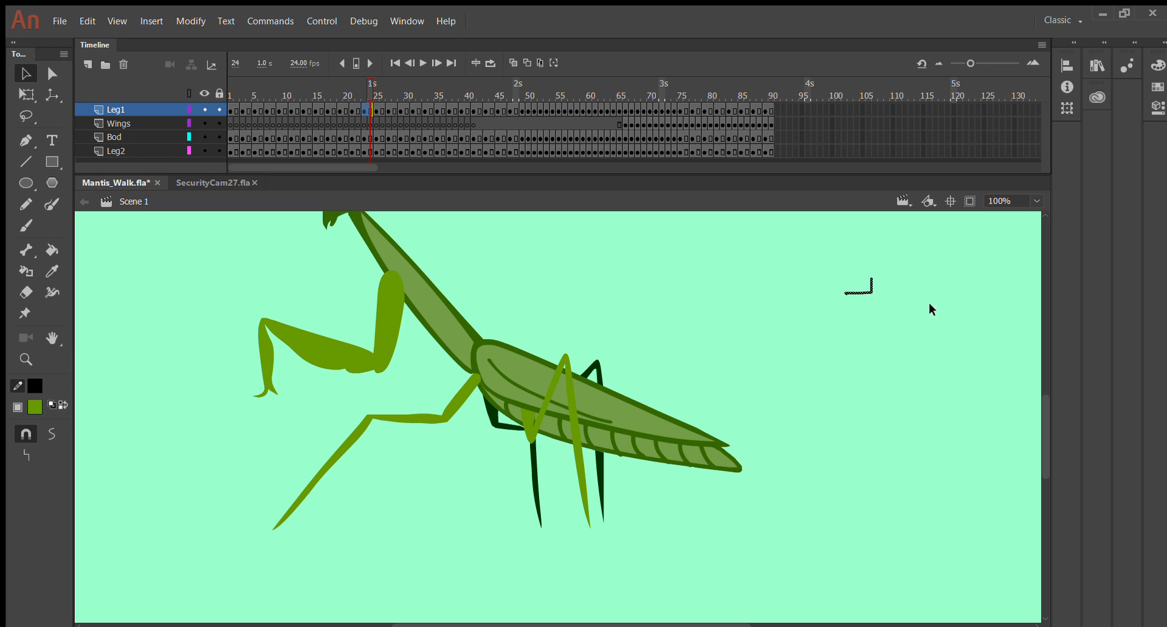
{"action": "key", "text": "Delete"}
Paint a thick green wavy stroke above the mantis's back at 200% zoom and pull its upper edge into a point.
{"action": "scroll", "coordinate": [759, 285], "scroll_direction": "up", "scroll_amount": 3}
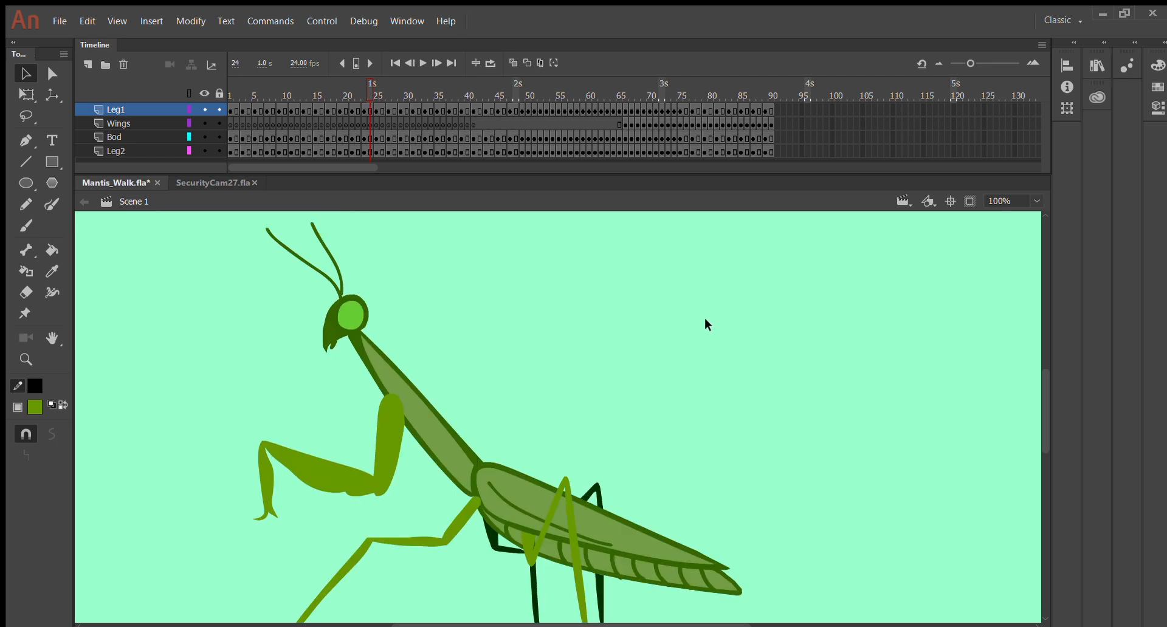
{"action": "key", "text": "ctrl+equal"}
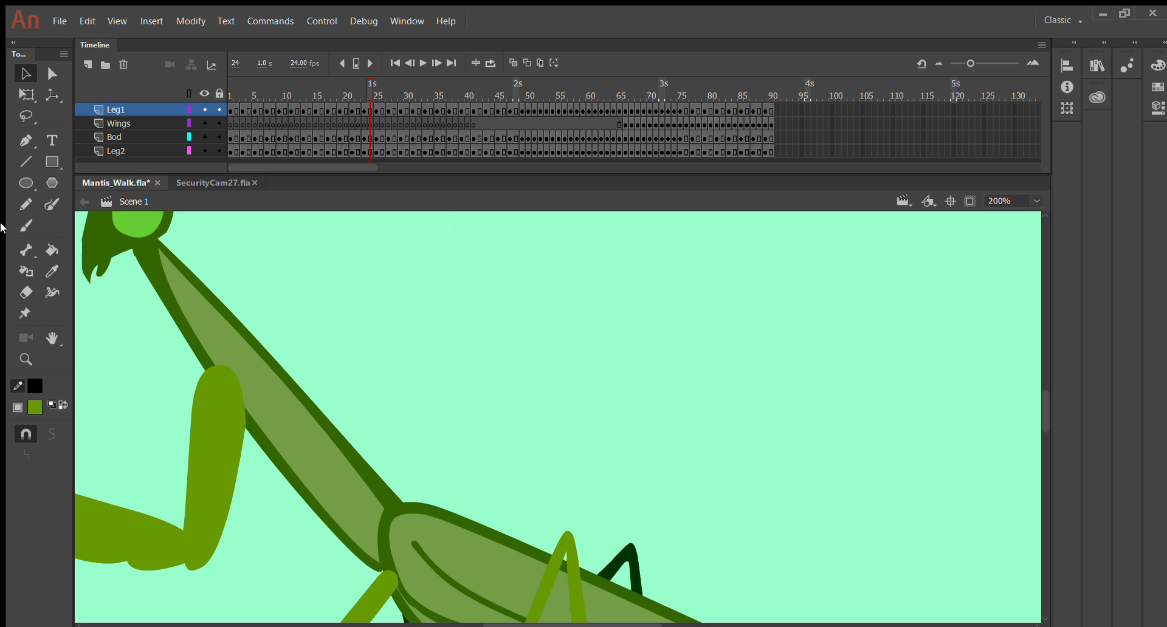
{"action": "left_click", "coordinate": [25, 226]}
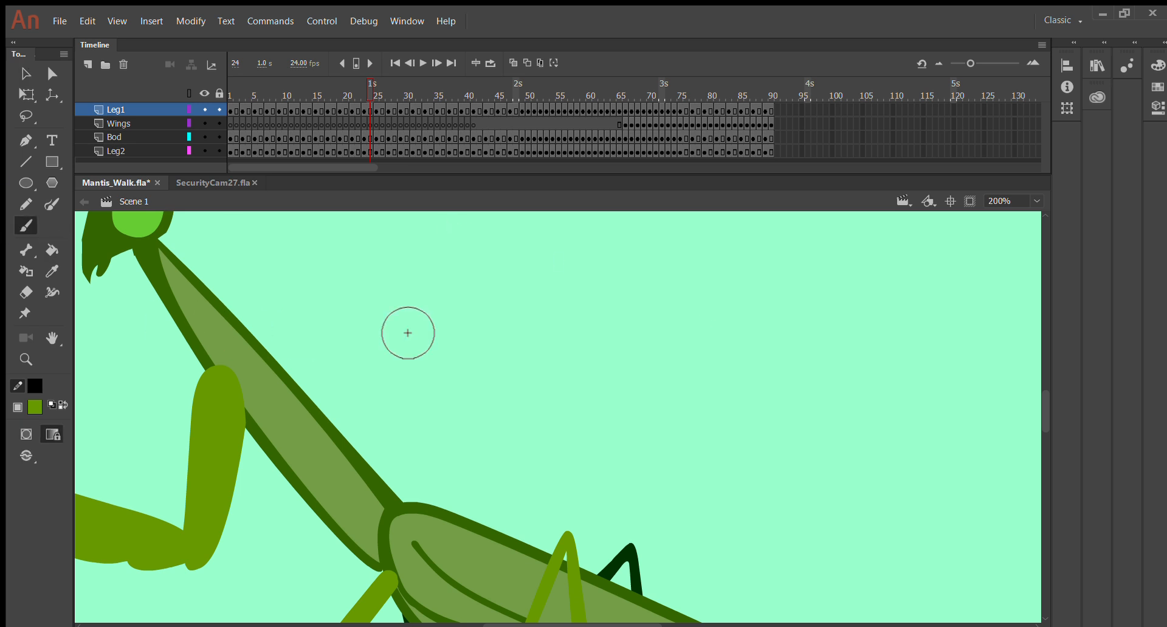
{"action": "left_click_drag", "start_coordinate": [456, 288], "coordinate": [705, 298]}
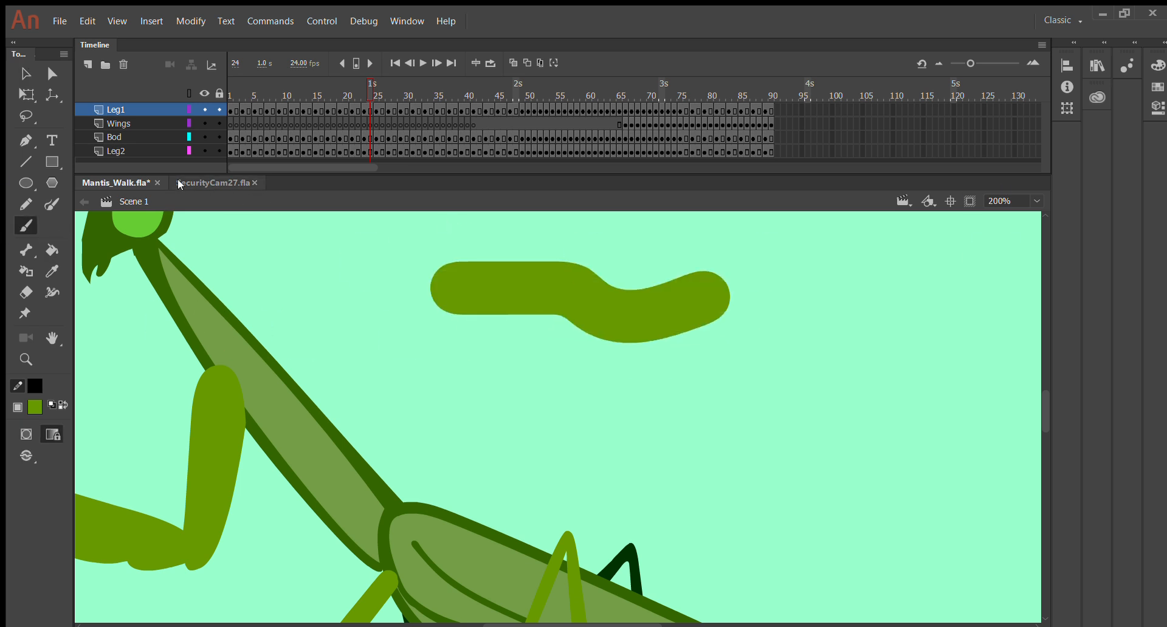
{"action": "left_click", "coordinate": [25, 74]}
{"action": "left_click_drag", "start_coordinate": [459, 254], "coordinate": [438, 225]}
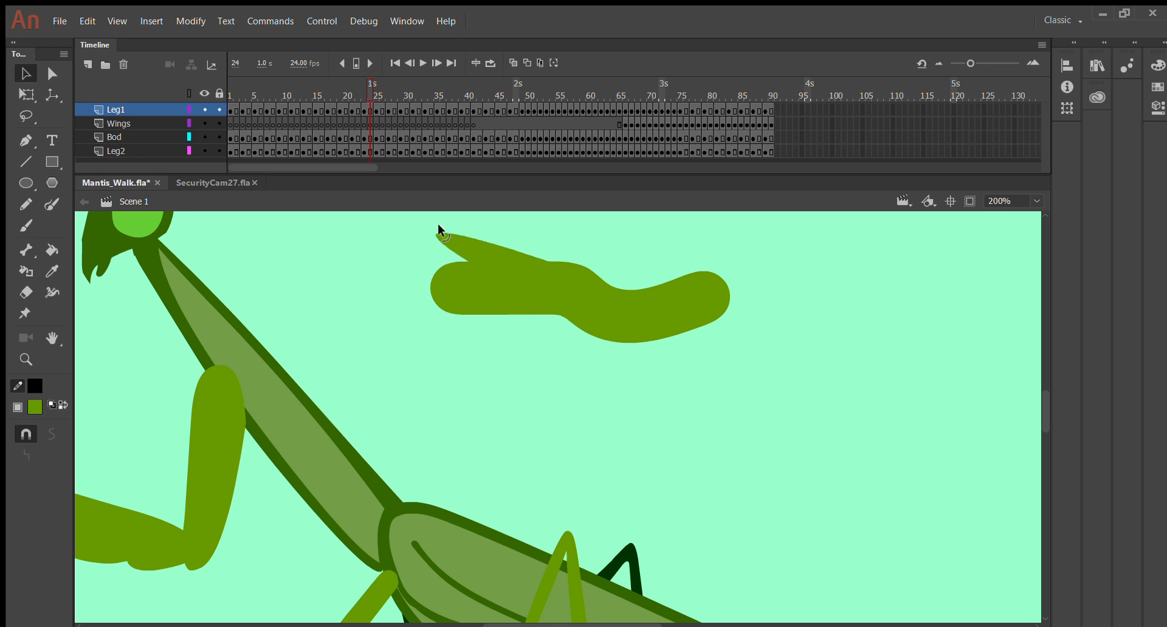
Pull the green test stroke's outline once more and delete the whole stroke above the mantis's back.
{"action": "mouse_move", "coordinate": [543, 258]}
{"action": "left_mouse_down"}
{"action": "mouse_move", "coordinate": [377, 270]}
{"action": "mouse_move", "coordinate": [404, 287]}
{"action": "left_mouse_up"}
{"action": "left_click", "coordinate": [497, 287]}
{"action": "key", "text": "Delete"}
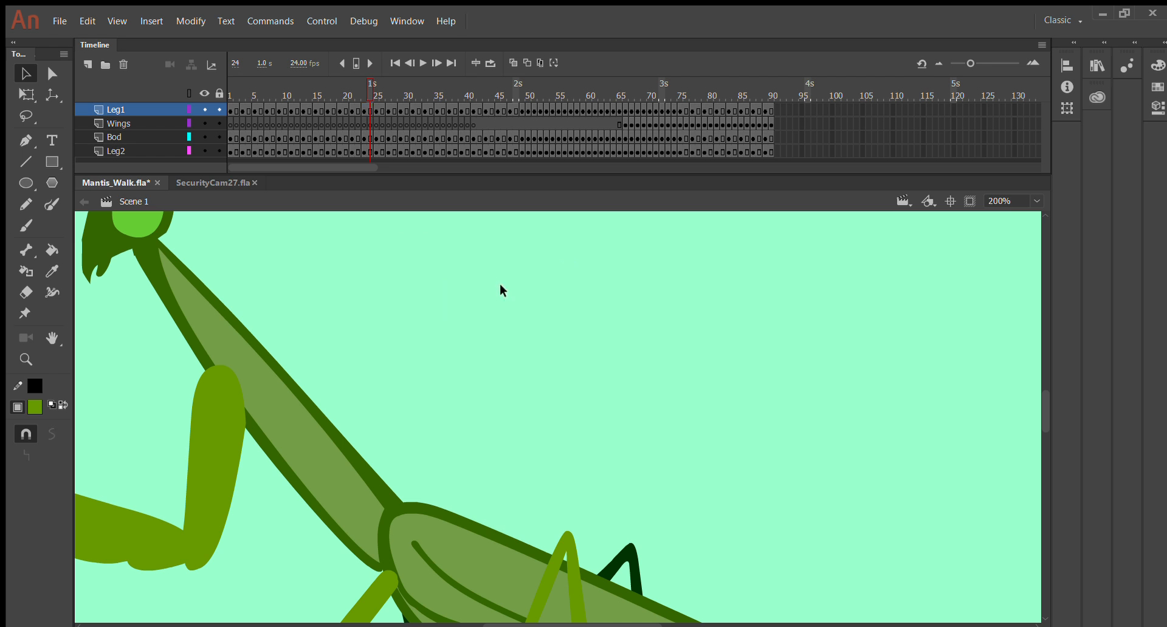
Advance frame by frame from frame 24 to frame 31 to examine how the mantis's legs and body move.
{"action": "key", "text": "period"}
{"action": "key", "text": "period"}
{"action": "key", "text": "period"}
{"action": "key", "text": "period"}
{"action": "key", "text": "period"}
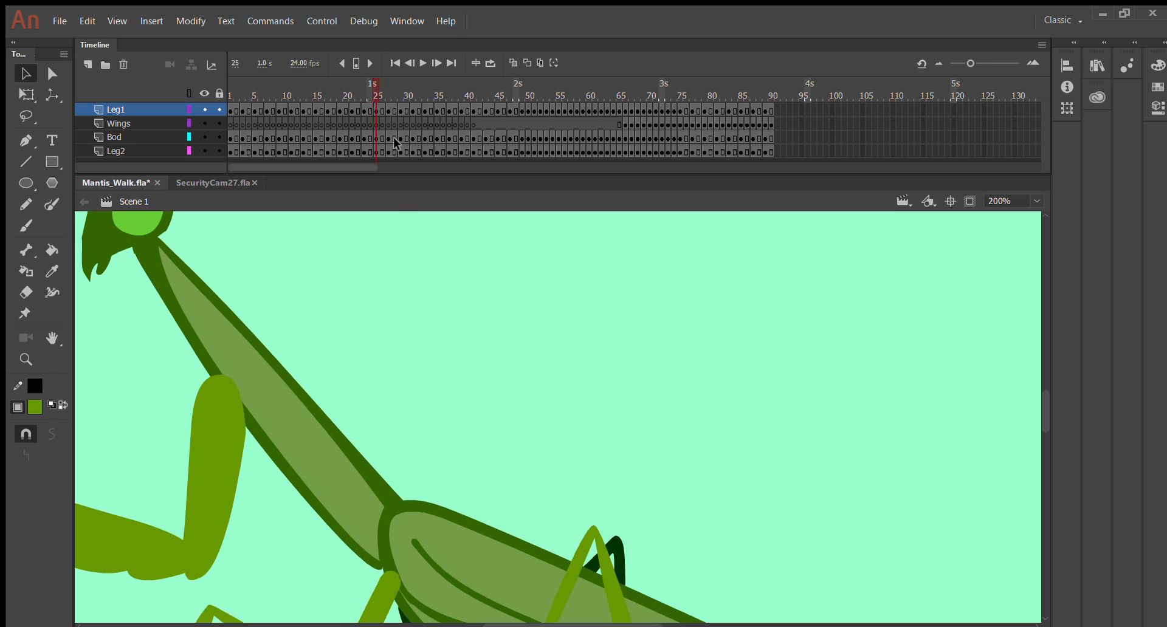
{"action": "key", "text": "period"}
{"action": "key", "text": "period"}
{"action": "key", "text": "period"}
{"action": "key", "text": "period"}
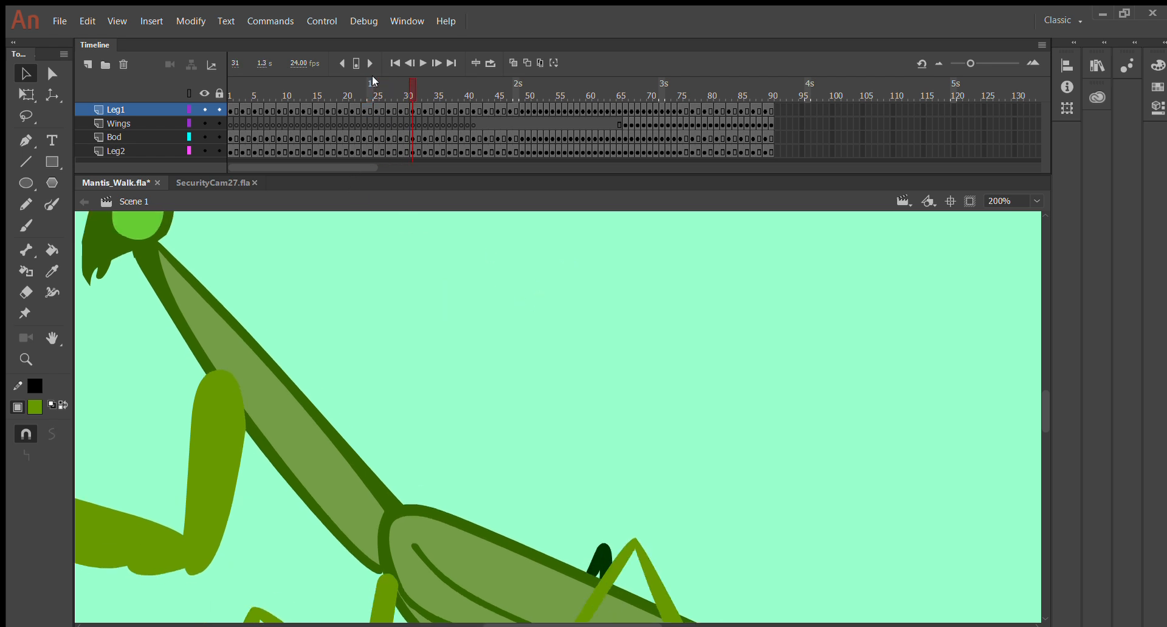
Scrub back to the start of the timeline, review the first frames of the walk, and return to frame 1.
{"action": "left_click_drag", "start_coordinate": [375, 83], "coordinate": [181, 204]}
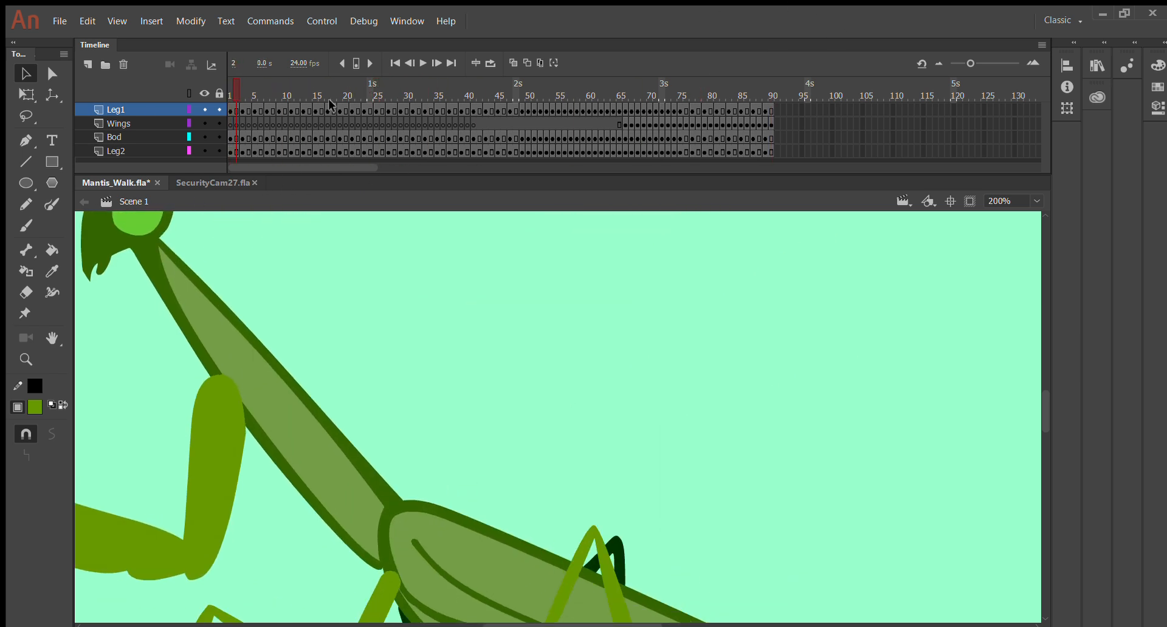
{"action": "key", "text": "Return"}
{"action": "key", "text": "comma"}
{"action": "key", "text": "comma"}
{"action": "key", "text": "comma"}
{"action": "key", "text": "comma"}
{"action": "key", "text": "comma"}
{"action": "key", "text": "comma"}
{"action": "key", "text": "comma"}
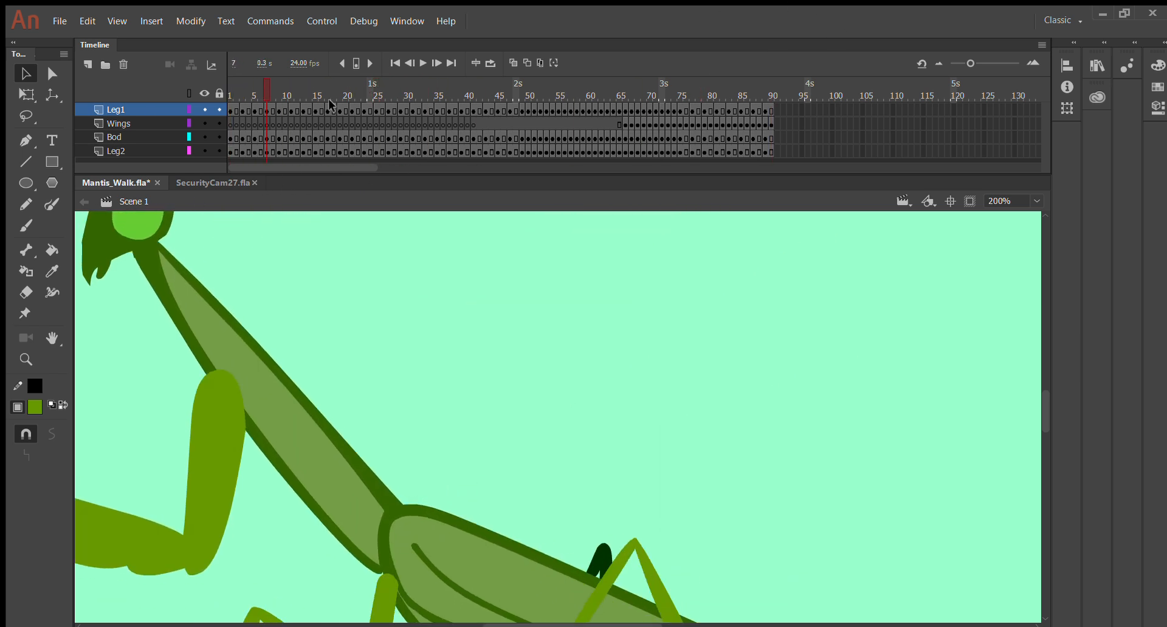
{"action": "key", "text": "Return"}
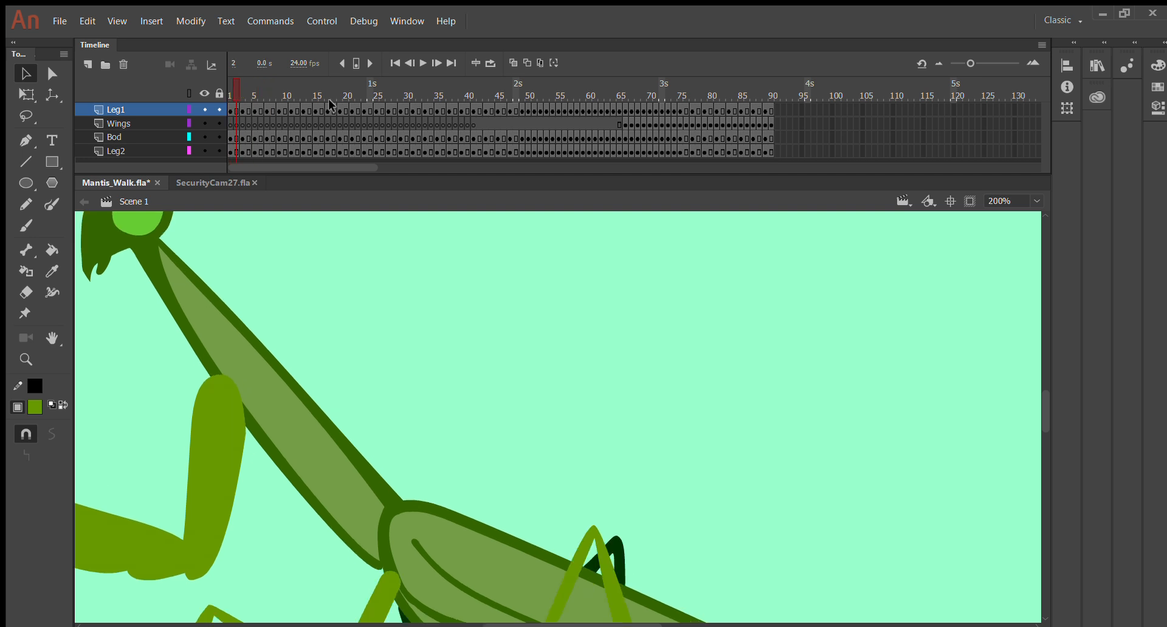
{"action": "key", "text": "shift+comma"}
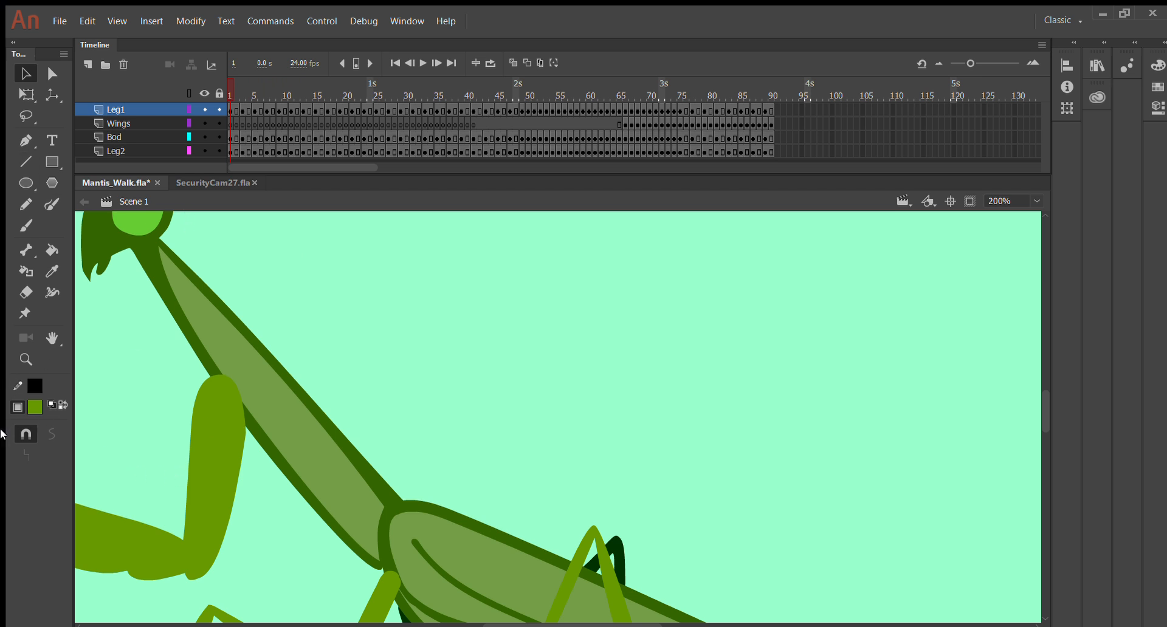
Try Edit Multiple Frames at the start of the timeline, return to frame 1, and view the stage at 100%.
{"action": "left_click", "coordinate": [53, 250]}
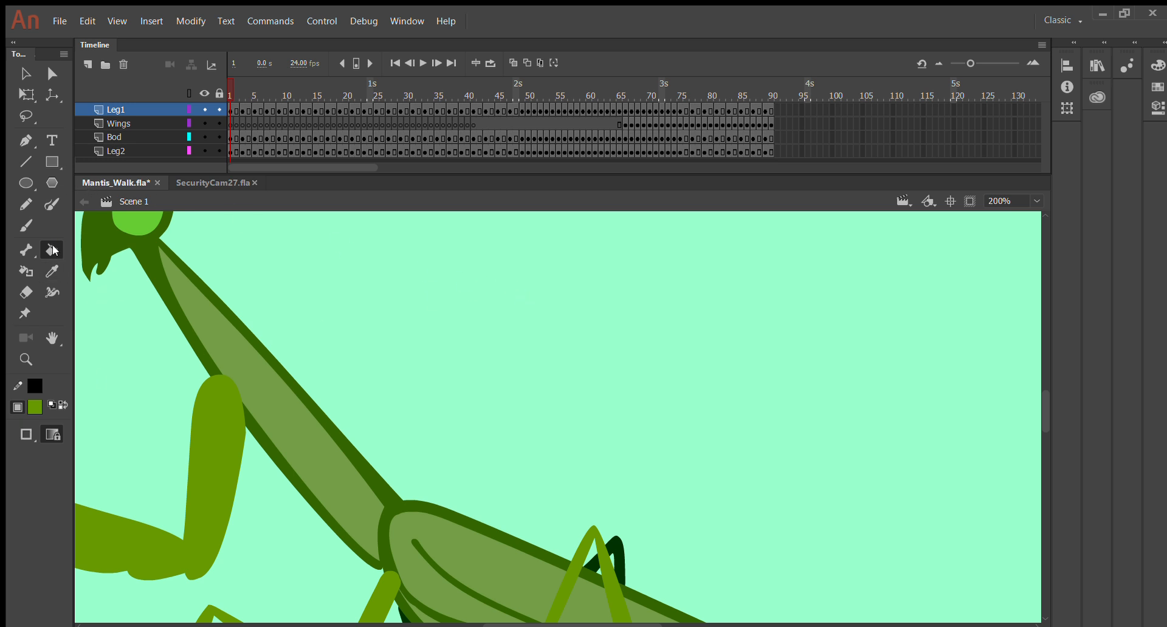
{"action": "left_click", "coordinate": [22, 74]}
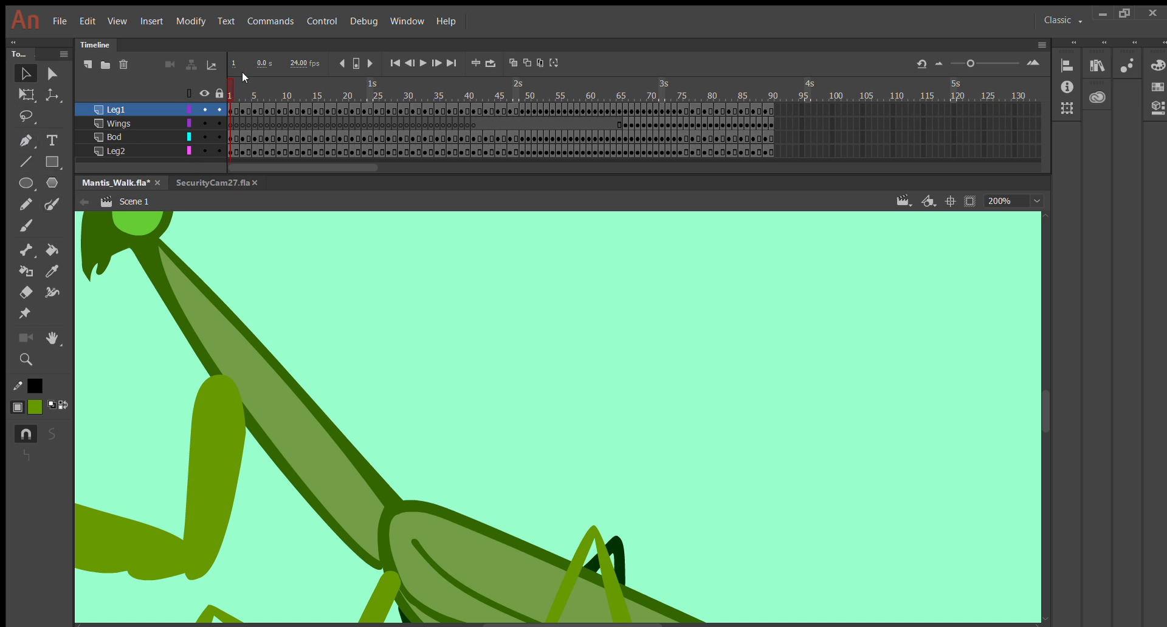
{"action": "left_click", "coordinate": [541, 63]}
{"action": "left_click_drag", "start_coordinate": [268, 92], "coordinate": [74, 159]}
{"action": "key", "text": "ctrl+1"}
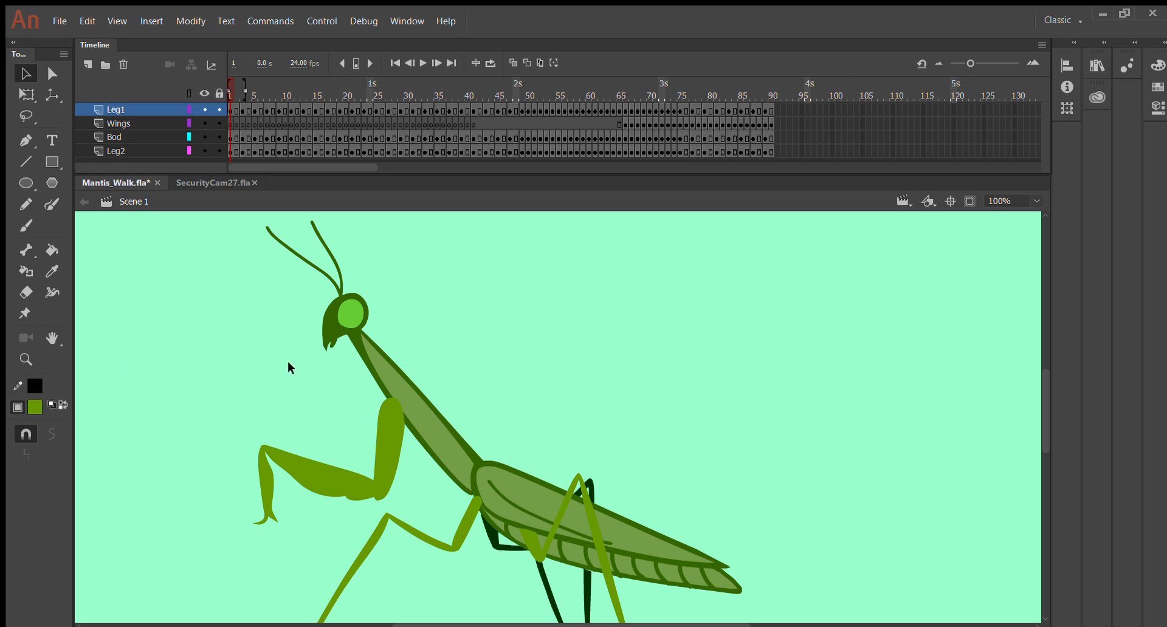
Adjust the curves near the base of the mantis's antennae at 400% zoom and undo a trial pull on the head outline.
{"action": "key", "text": "ctrl+4"}
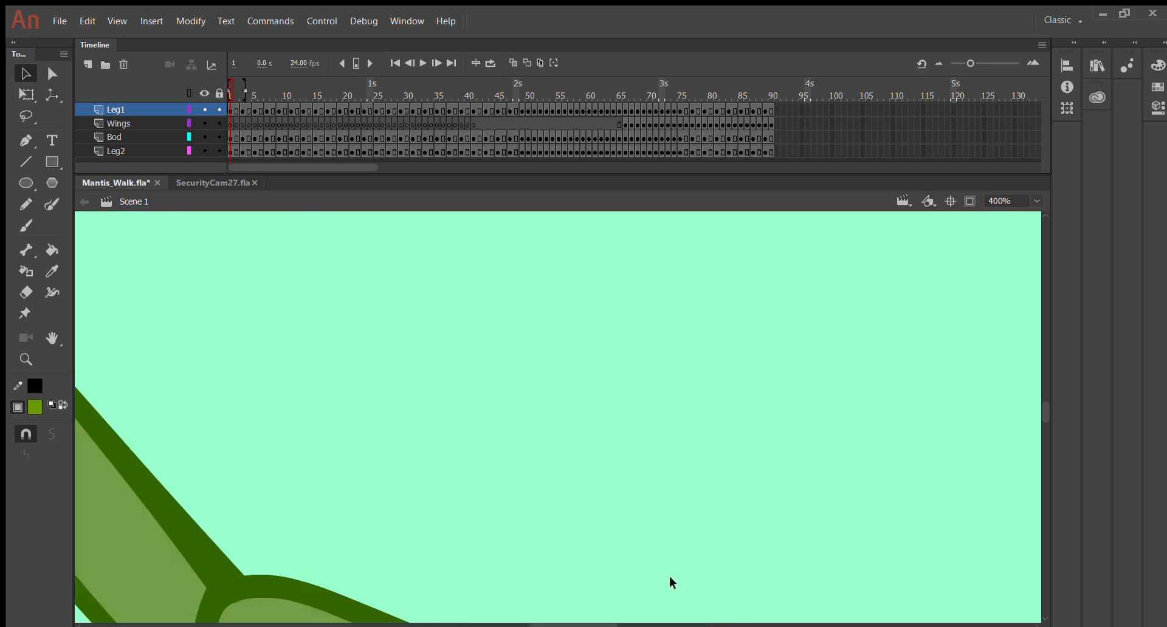
{"action": "left_click_drag", "start_coordinate": [582, 626], "coordinate": [537, 611]}
{"action": "scroll", "coordinate": [234, 356], "scroll_direction": "up", "scroll_amount": 7}
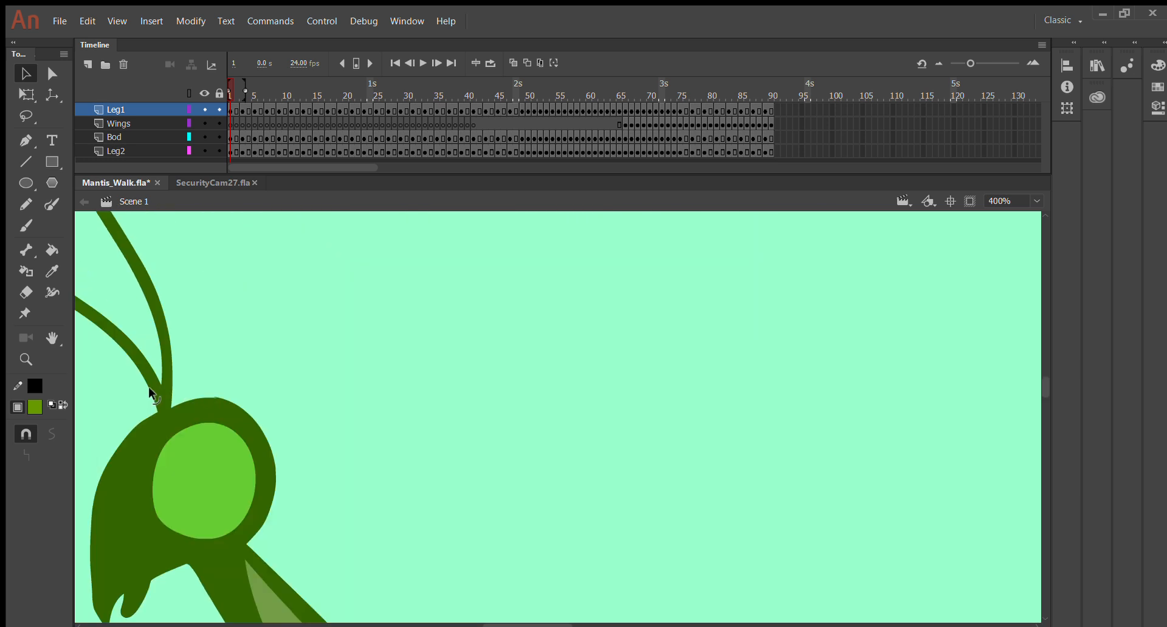
{"action": "left_click_drag", "start_coordinate": [171, 392], "coordinate": [173, 399]}
{"action": "left_click_drag", "start_coordinate": [163, 345], "coordinate": [164, 342]}
{"action": "left_click_drag", "start_coordinate": [209, 398], "coordinate": [226, 391]}
{"action": "key", "text": "ctrl+z"}
{"action": "scroll", "coordinate": [575, 249], "scroll_direction": "down", "scroll_amount": 2}
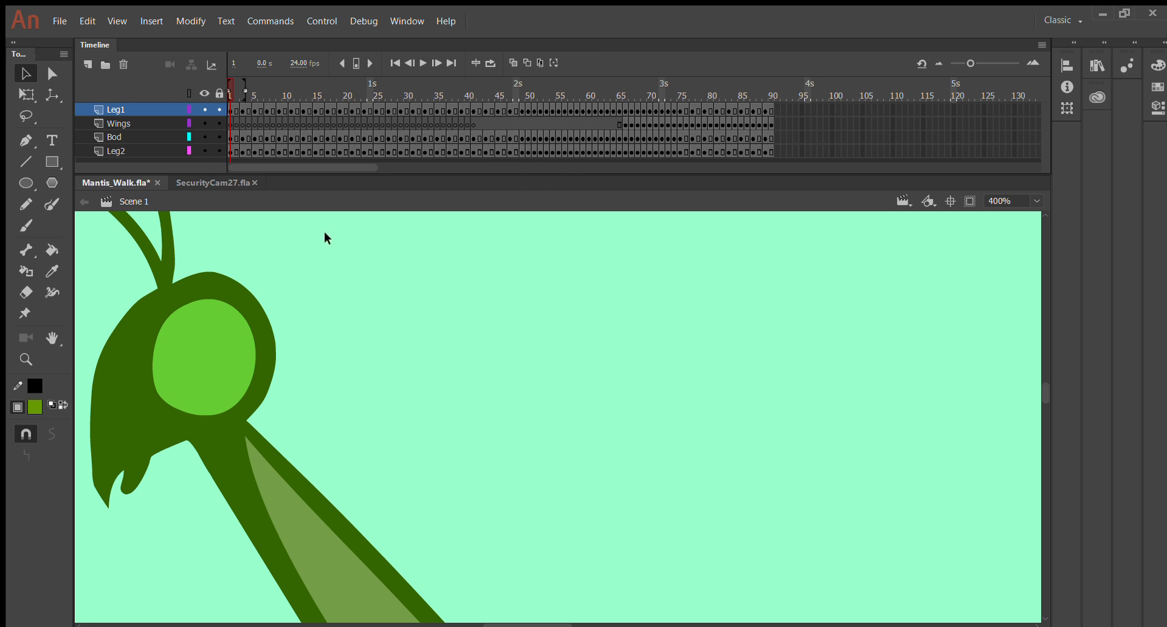
Paint a thick green S-shaped Brush stroke in the empty area above the mantis's body at 200% zoom and undo it.
{"action": "key", "text": "ctrl+minus"}
{"action": "key", "text": "ctrl+minus"}
{"action": "key", "text": "ctrl+minus"}
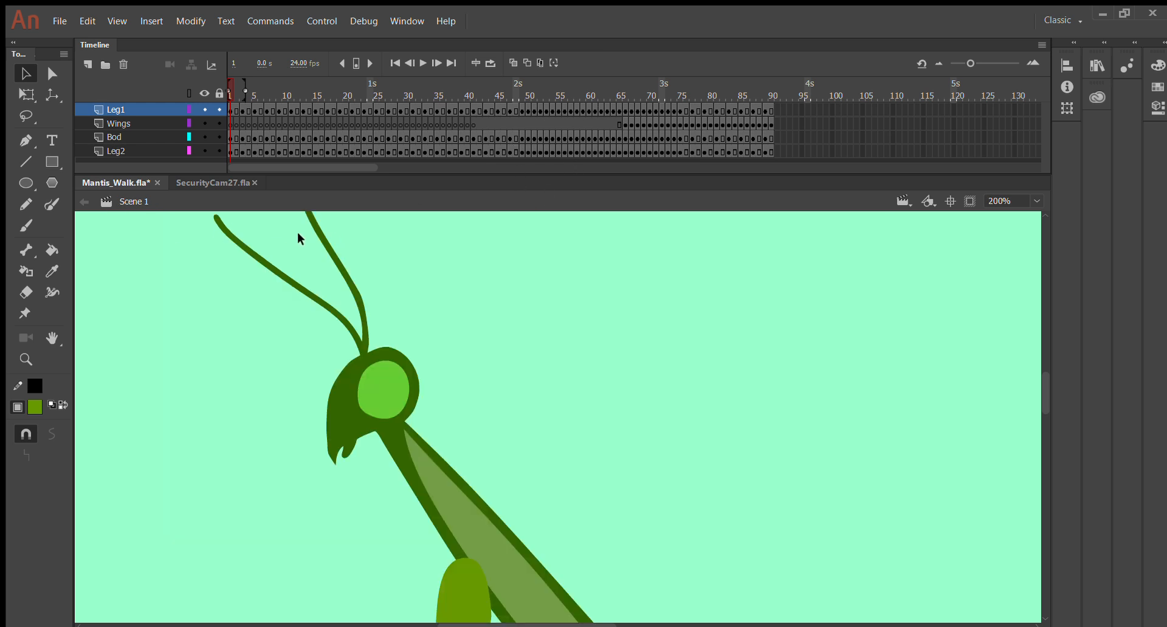
{"action": "key", "text": "ctrl+equal"}
{"action": "key", "text": "ctrl+equal"}
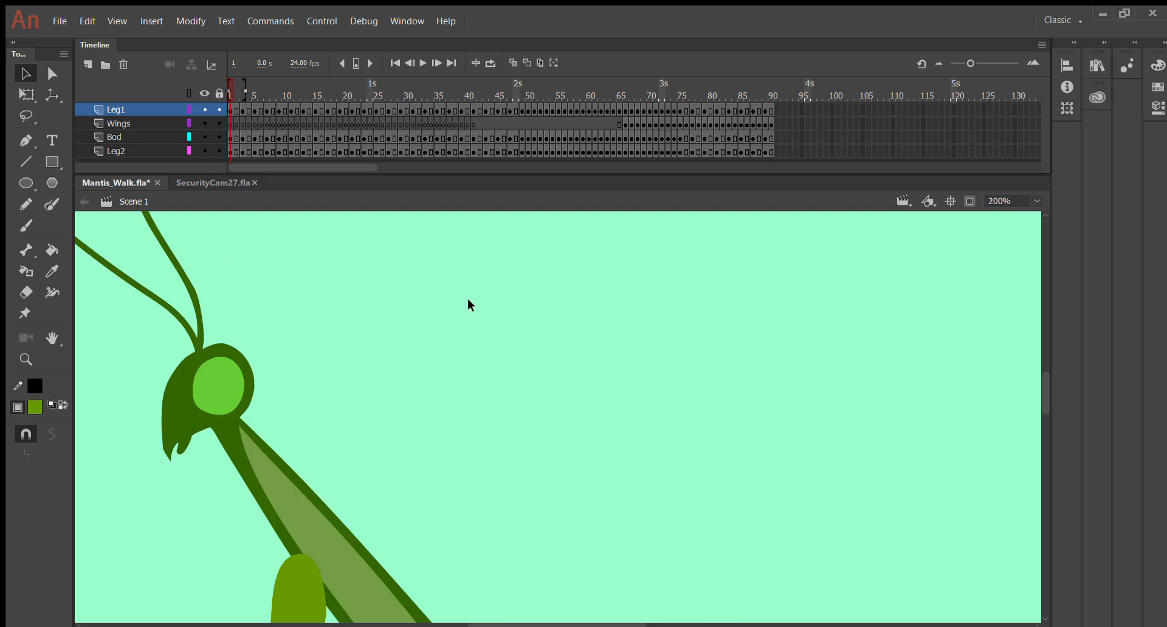
{"action": "scroll", "coordinate": [484, 295], "scroll_direction": "down", "scroll_amount": 3}
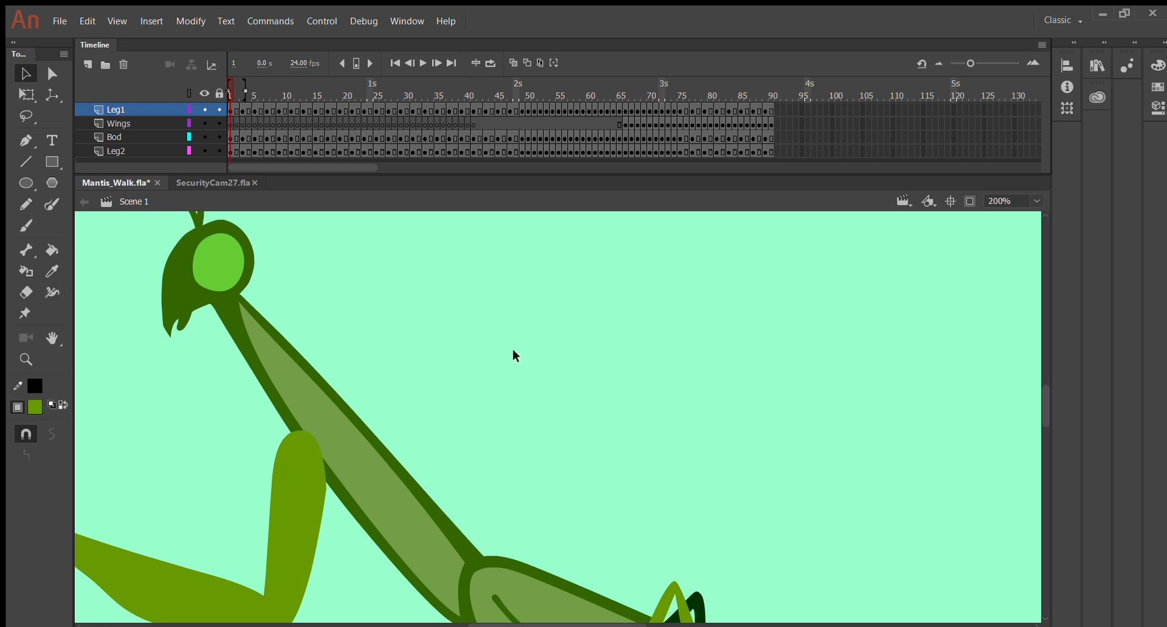
{"action": "key", "text": "b"}
{"action": "left_click_drag", "start_coordinate": [514, 343], "coordinate": [665, 452]}
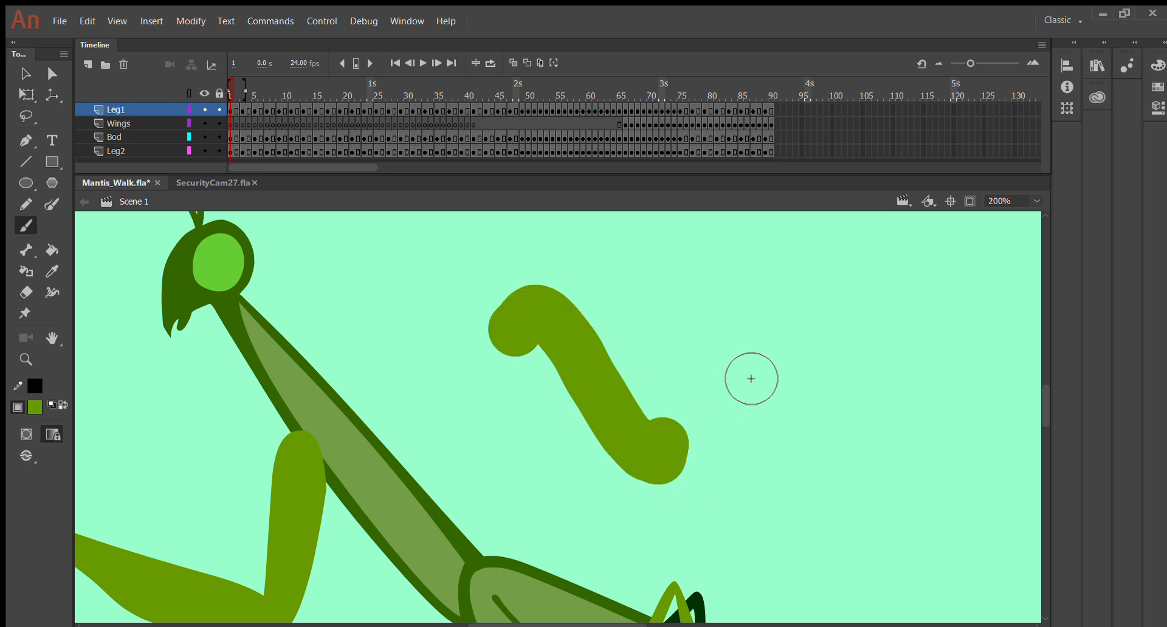
{"action": "key", "text": "ctrl+z"}
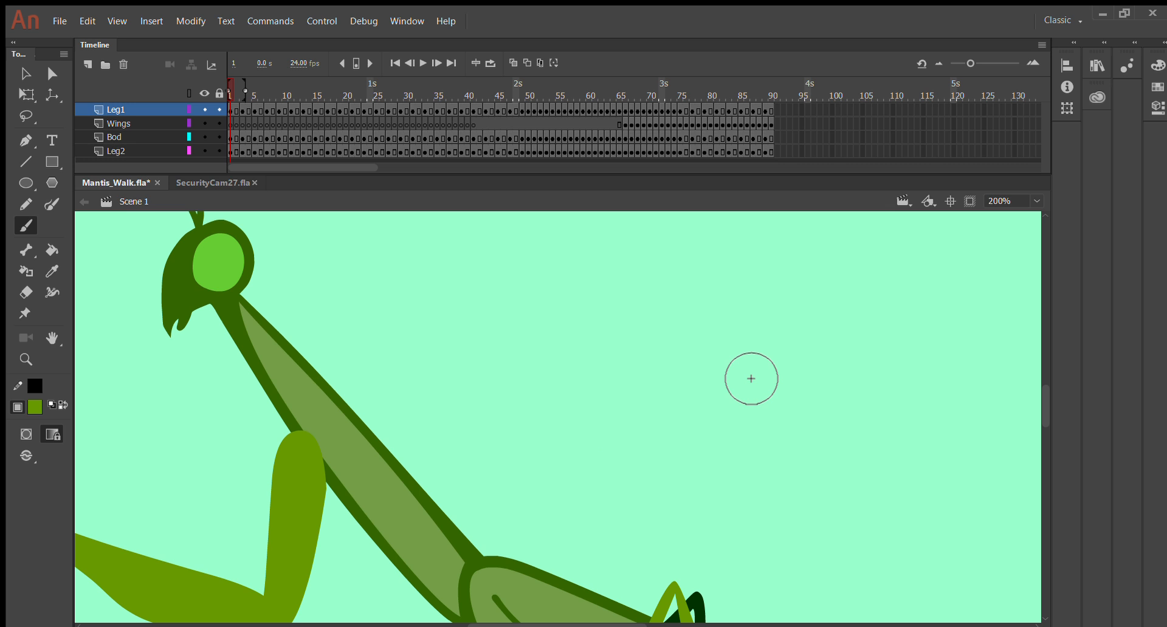
Draw a thin black wavy line with the Paint Brush above the mantis's back and pull its curves into several loops.
{"action": "key", "text": "y"}
{"action": "left_click_drag", "start_coordinate": [626, 338], "coordinate": [942, 326]}
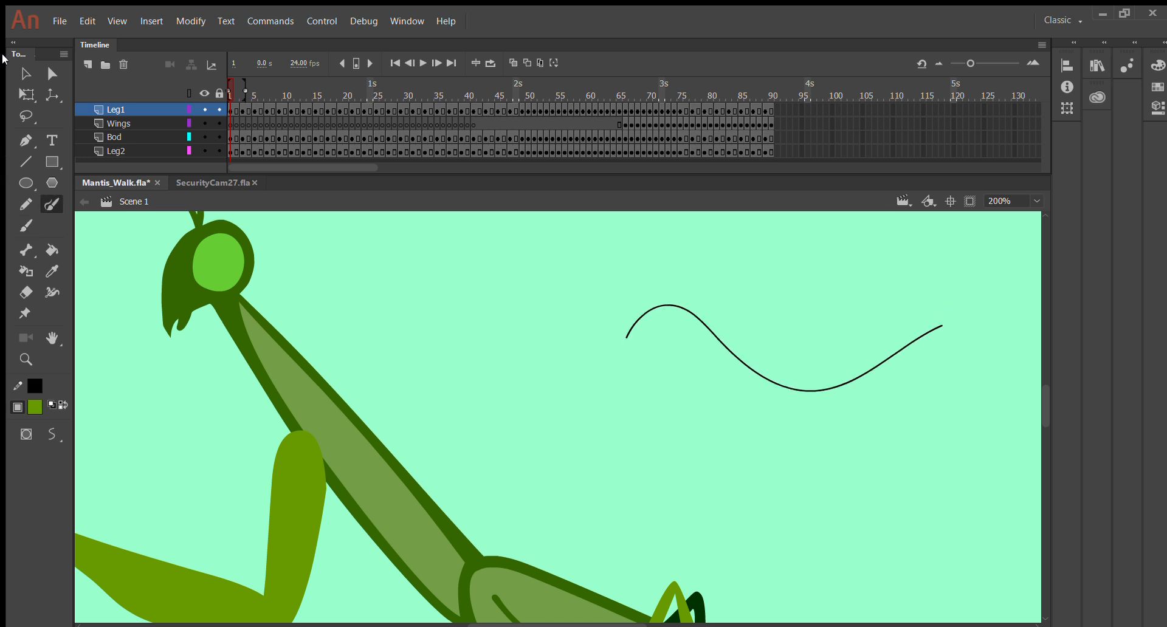
{"action": "left_click", "coordinate": [25, 73]}
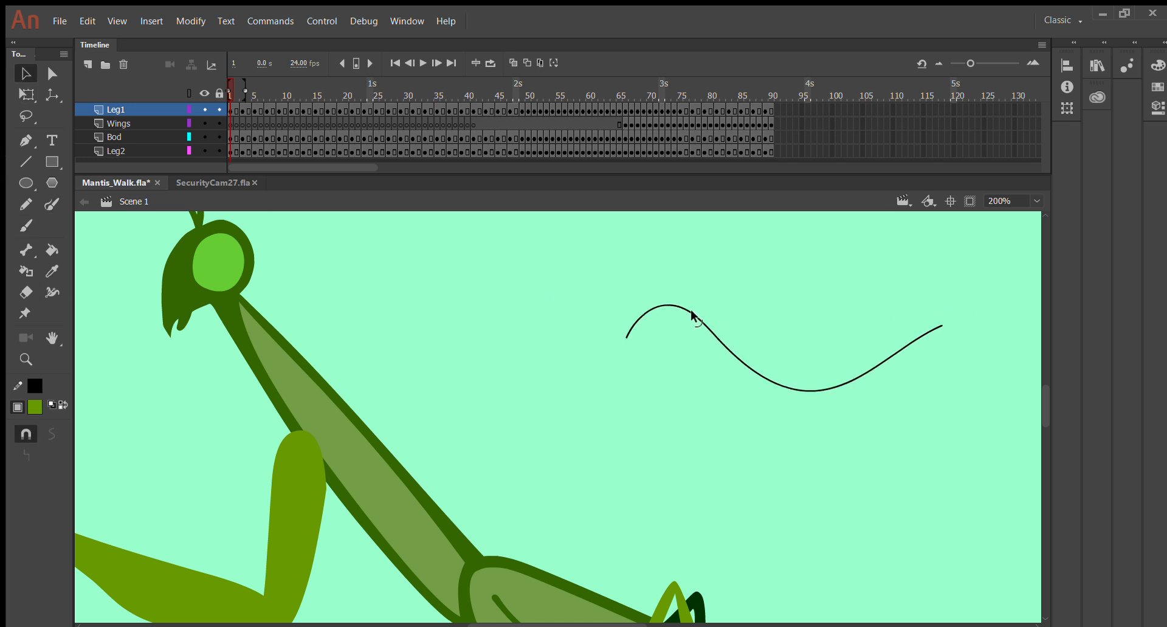
{"action": "left_click_drag", "start_coordinate": [685, 310], "coordinate": [819, 259]}
{"action": "left_click_drag", "start_coordinate": [727, 326], "coordinate": [670, 256]}
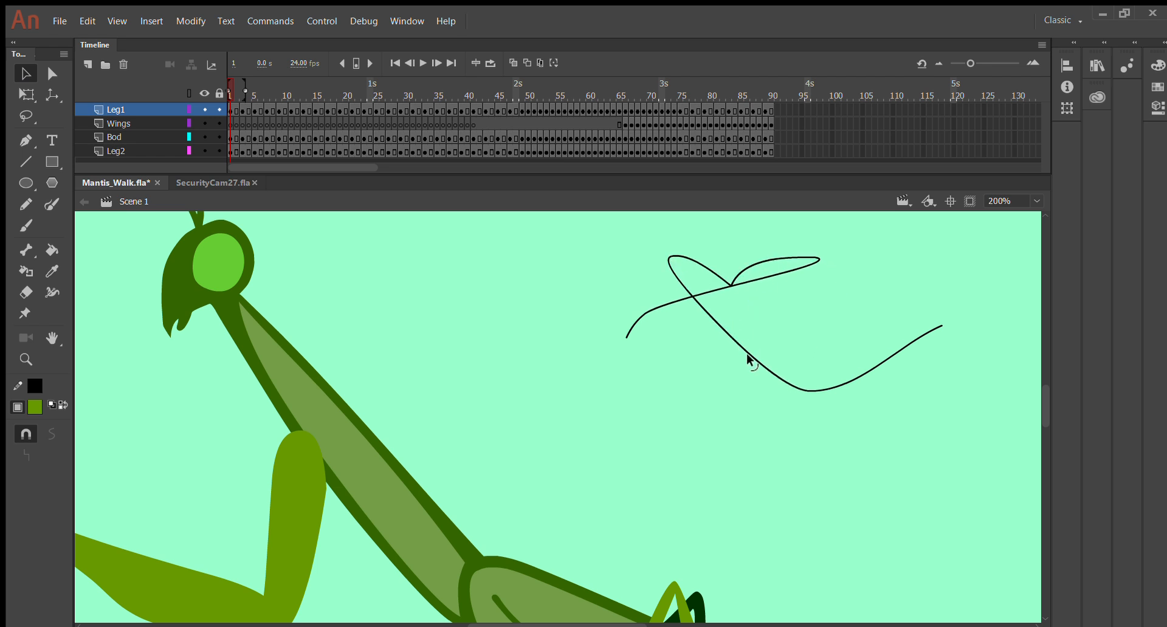
{"action": "left_click_drag", "start_coordinate": [747, 352], "coordinate": [599, 270]}
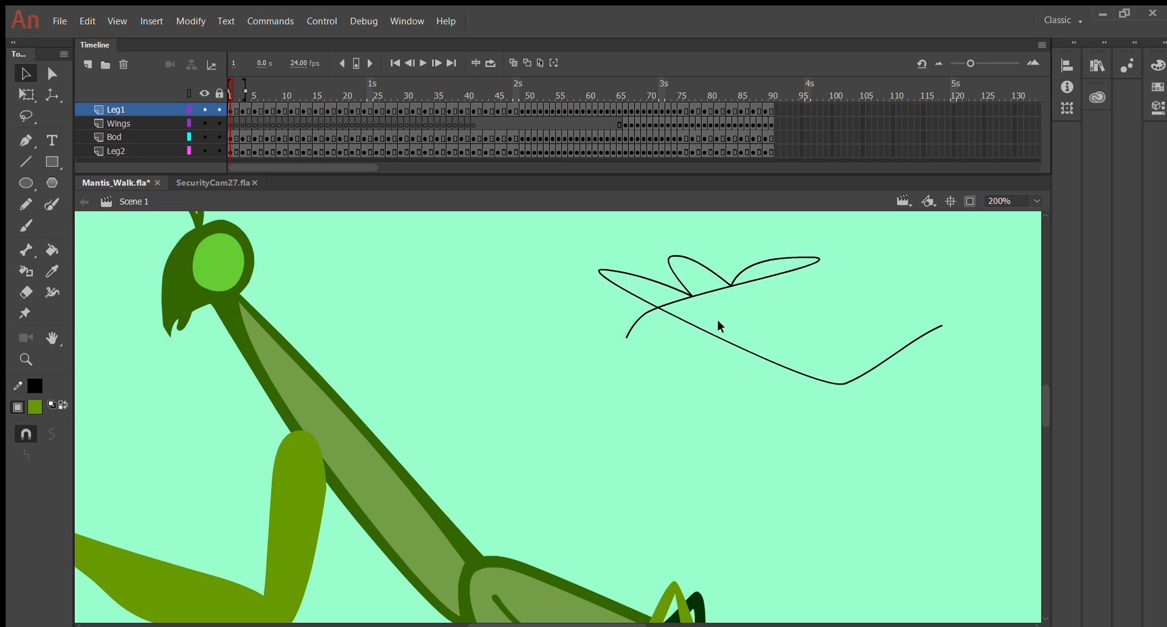
{"action": "left_click_drag", "start_coordinate": [733, 337], "coordinate": [611, 336]}
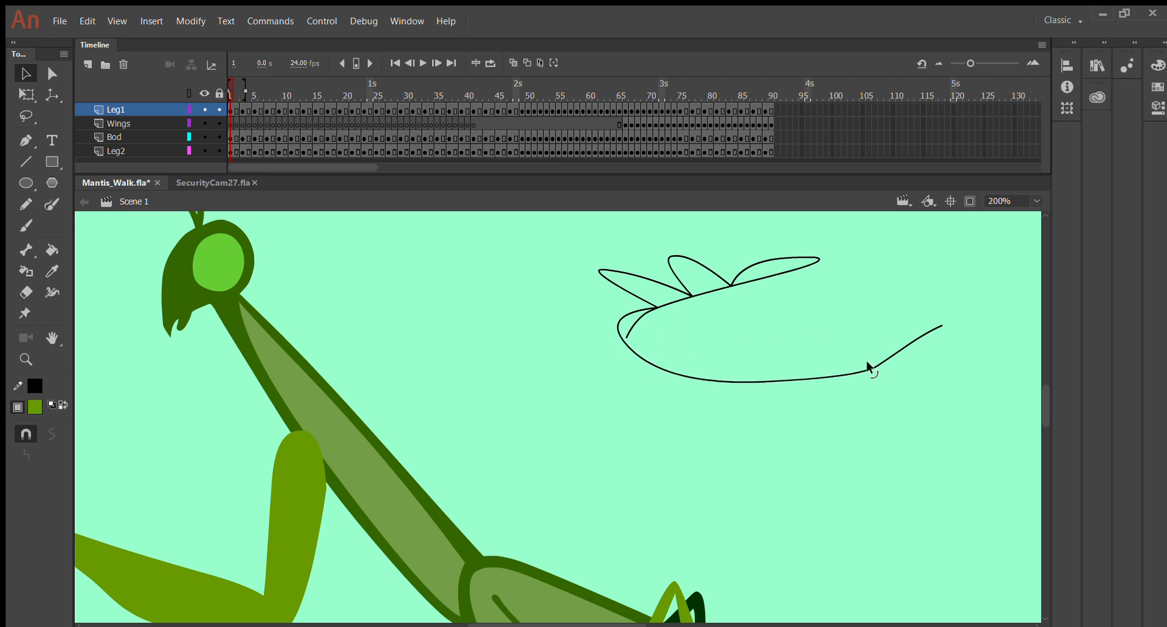
Delete the segments at the right end of the black line, leaving its looped part and lower curve.
{"action": "left_click_drag", "start_coordinate": [832, 365], "coordinate": [848, 329]}
{"action": "key", "text": "Delete"}
{"action": "left_click", "coordinate": [902, 348]}
{"action": "key", "text": "Delete"}
{"action": "left_click_drag", "start_coordinate": [906, 311], "coordinate": [992, 364]}
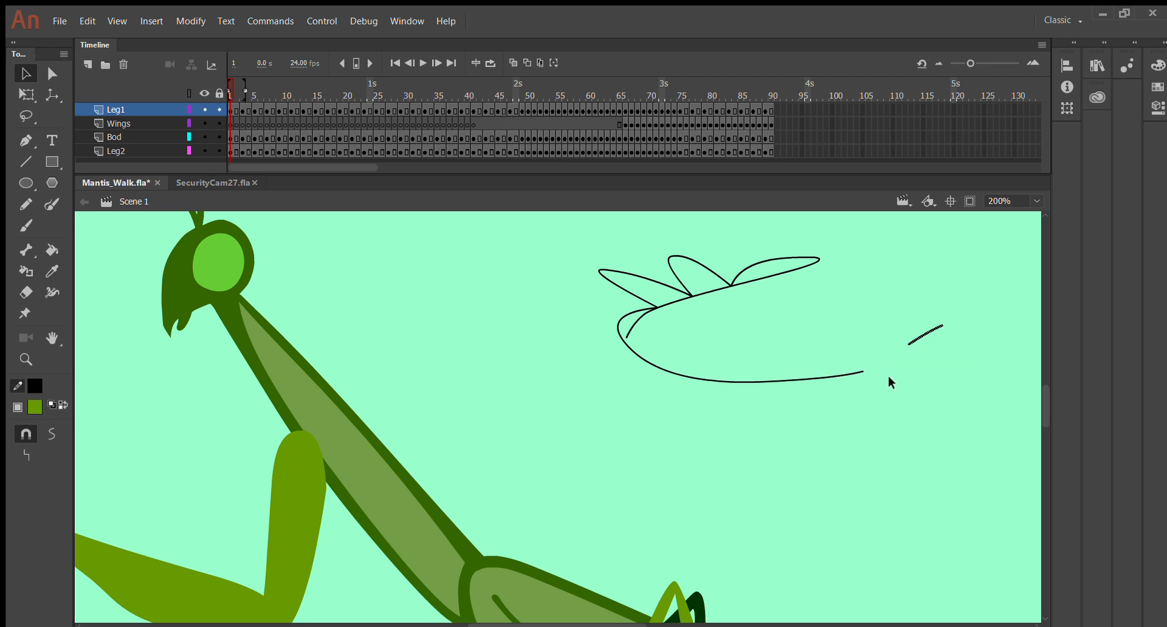
{"action": "key", "text": "Delete"}
Join the lower curve's open end to the crossing below the petal-like loops, widen the closed loop, and delete it.
{"action": "left_click_drag", "start_coordinate": [856, 367], "coordinate": [659, 308]}
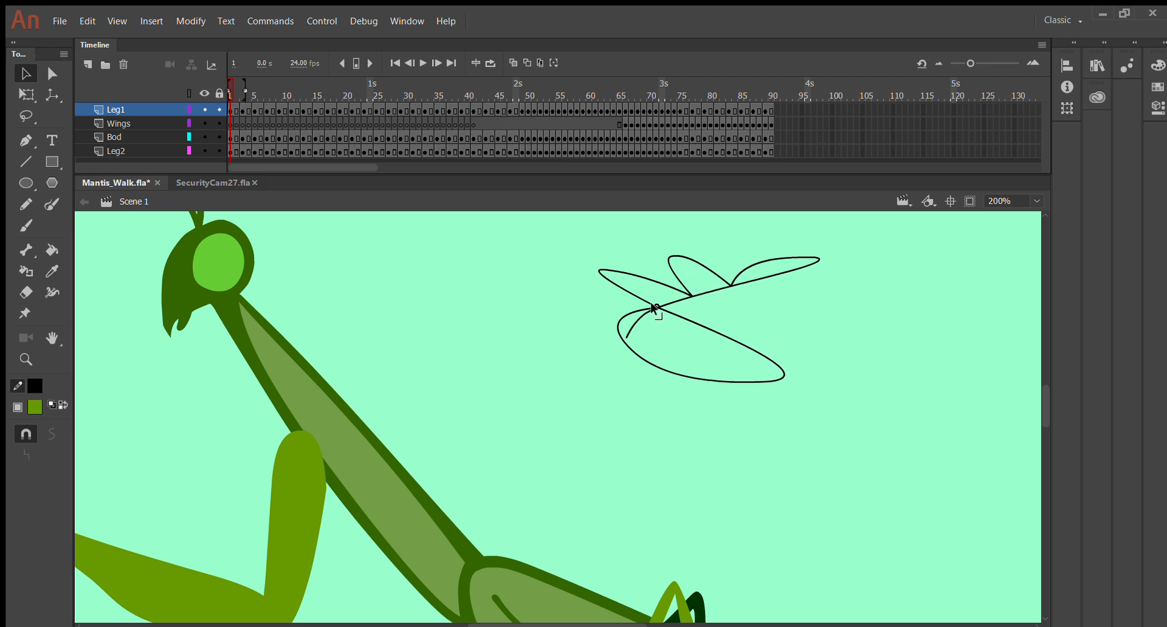
{"action": "left_click_drag", "start_coordinate": [681, 377], "coordinate": [596, 378]}
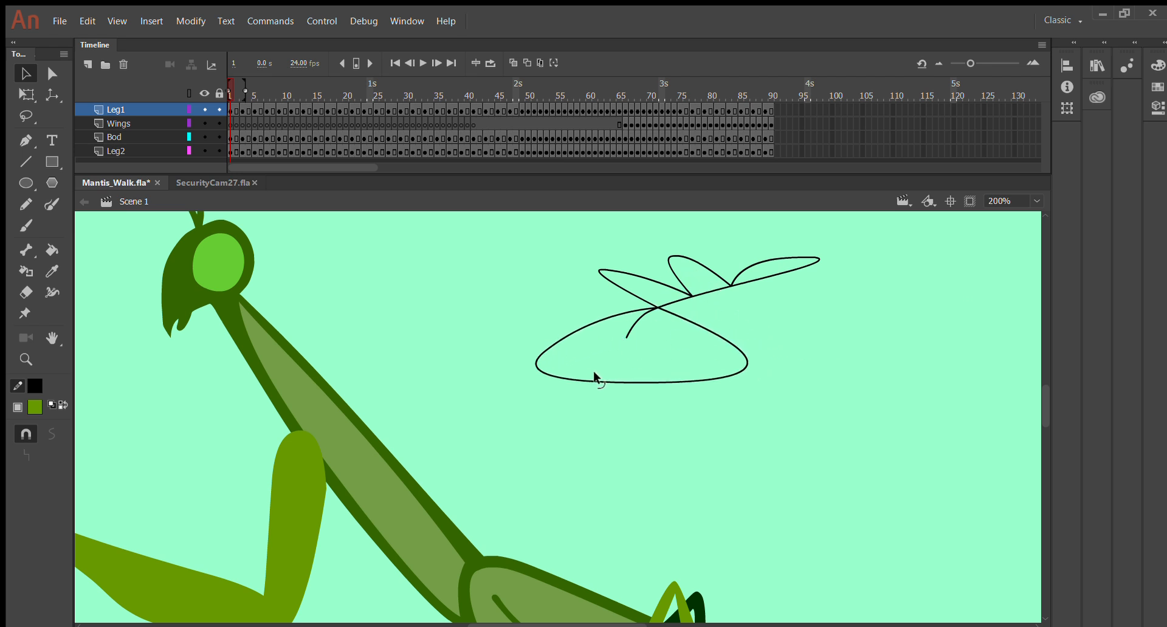
{"action": "left_click", "coordinate": [578, 322]}
{"action": "key", "text": "Delete"}
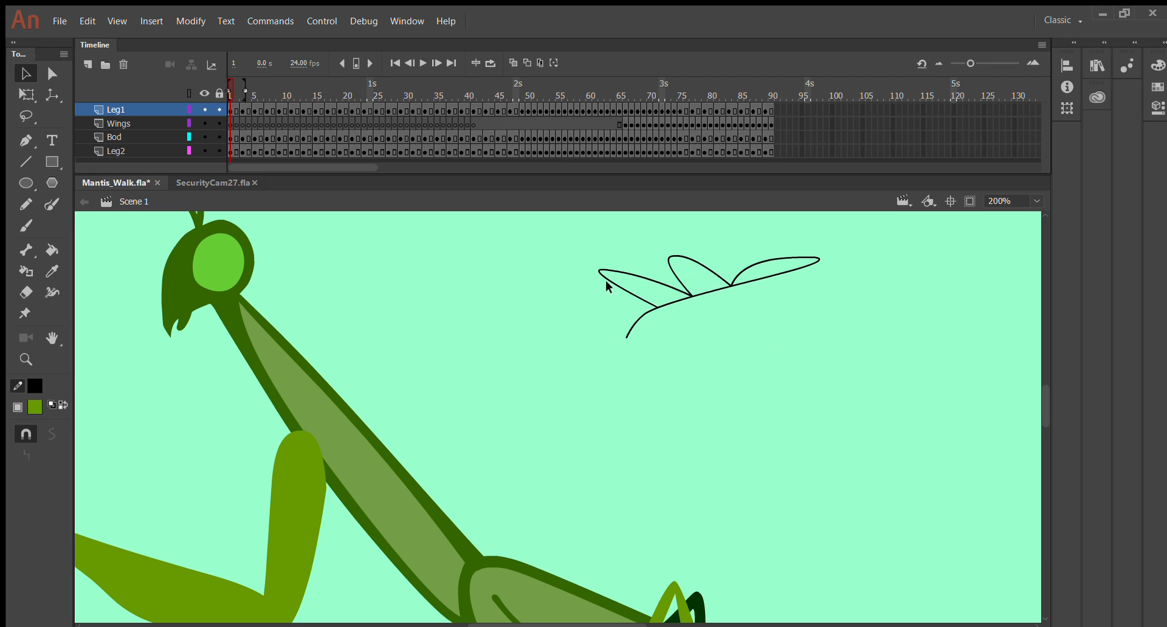
{"action": "left_click", "coordinate": [605, 269]}
{"action": "left_click", "coordinate": [758, 315]}
Step forward to frame 4 and back to frame 1 to check which frames contain the black test drawing.
{"action": "key", "text": "period"}
{"action": "key", "text": "period"}
{"action": "key", "text": "period"}
{"action": "key", "text": "period"}
{"action": "key", "text": "period"}
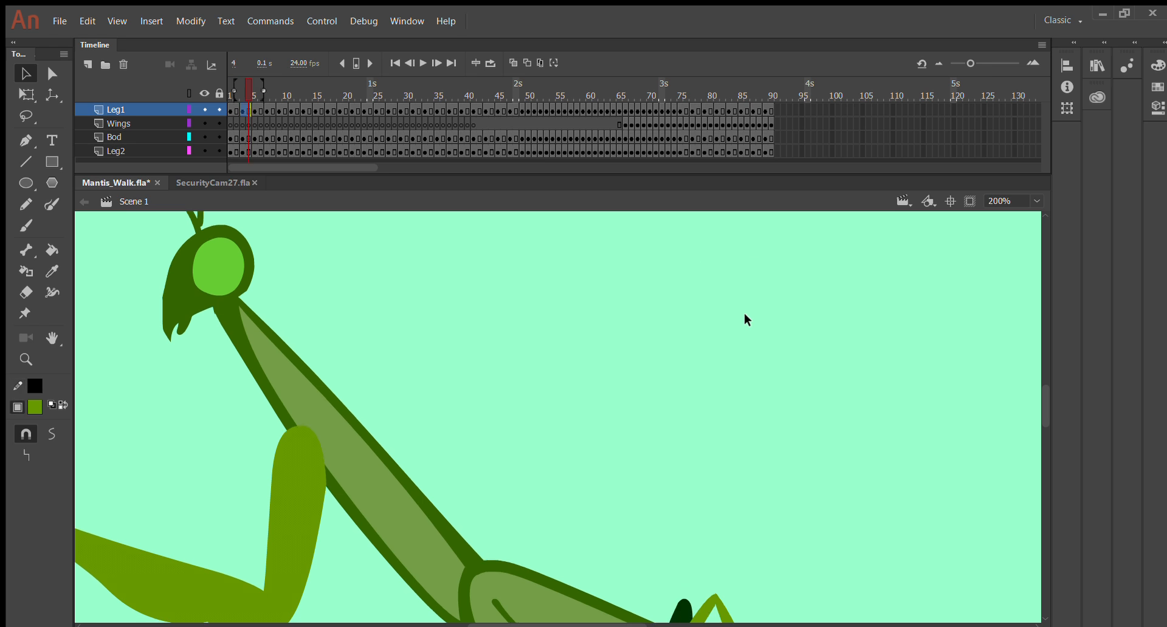
{"action": "key", "text": "comma"}
{"action": "key", "text": "comma"}
{"action": "key", "text": "comma"}
{"action": "key", "text": "m"}
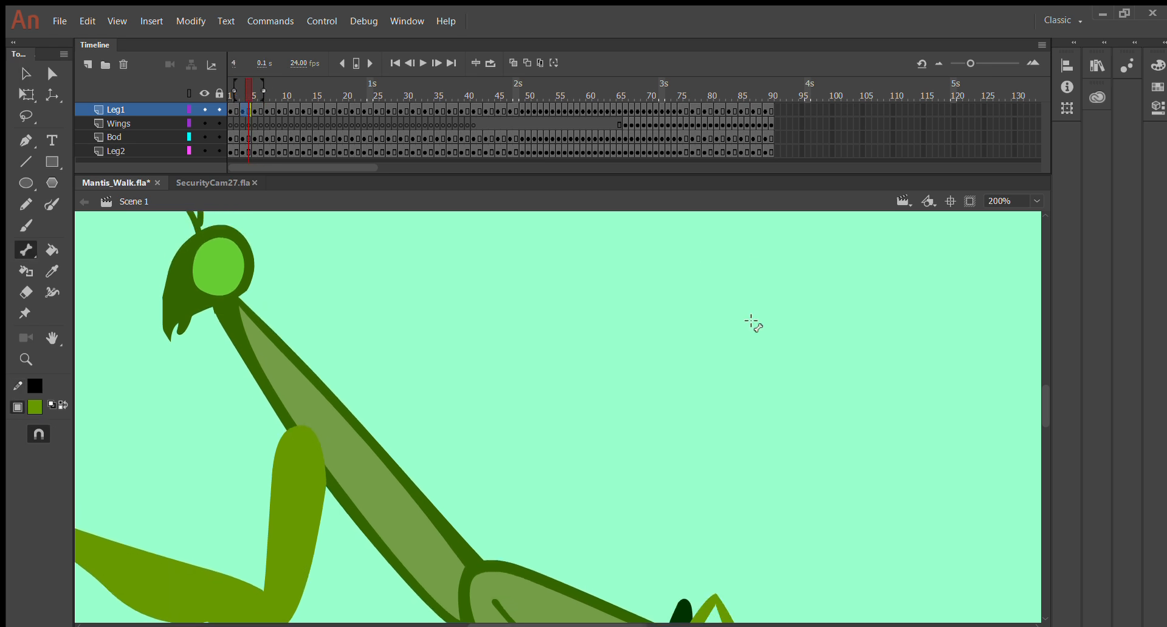
{"action": "key", "text": "comma"}
{"action": "key", "text": "comma"}
{"action": "key", "text": "comma"}
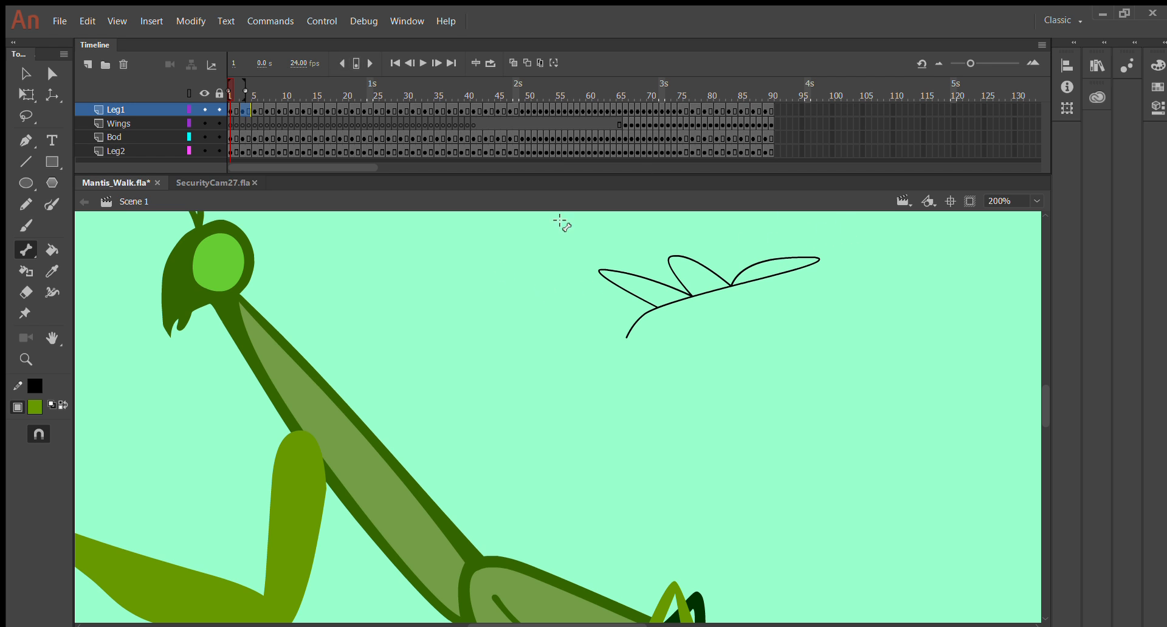
Examine the mantis and the black test drawing on frame 1 at zoom levels between 25% and 200%.
{"action": "key", "text": "ctrl+minus"}
{"action": "key", "text": "ctrl+minus"}
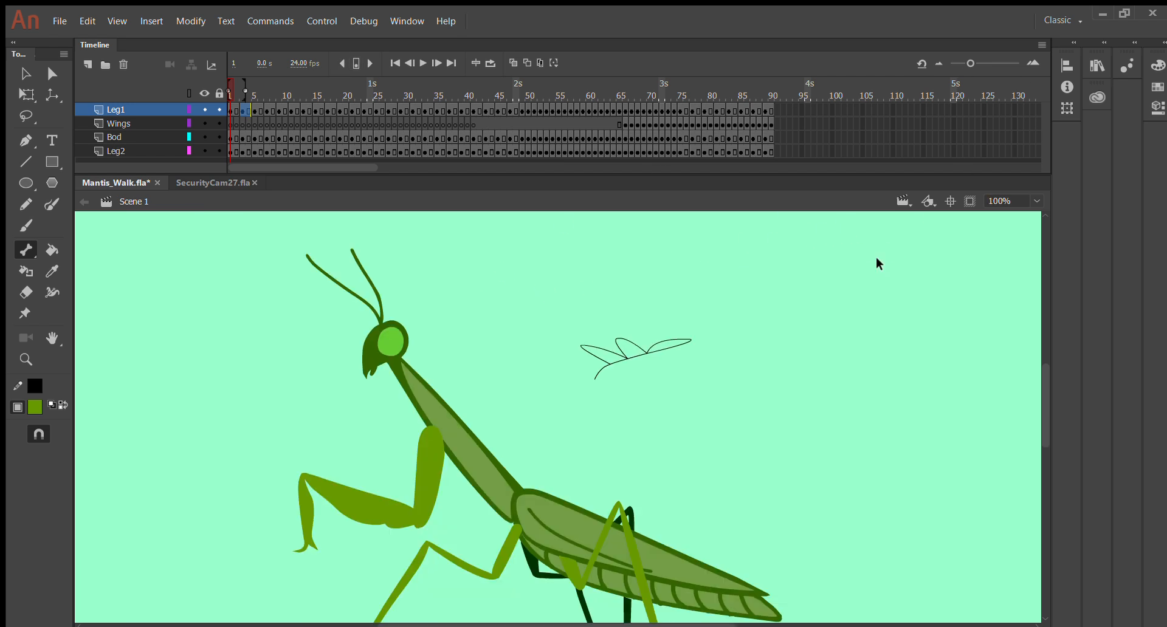
{"action": "key", "text": "ctrl+equal"}
{"action": "key", "text": "ctrl+equal"}
{"action": "key", "text": "ctrl+minus"}
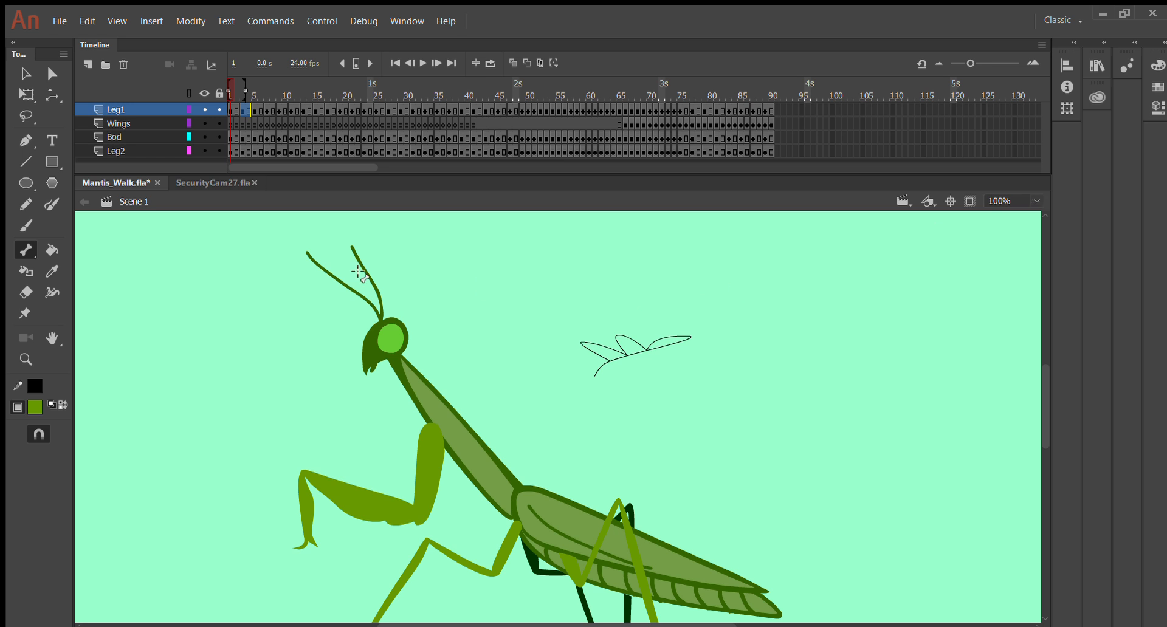
{"action": "scroll", "coordinate": [174, 281], "scroll_direction": "down", "scroll_amount": 5}
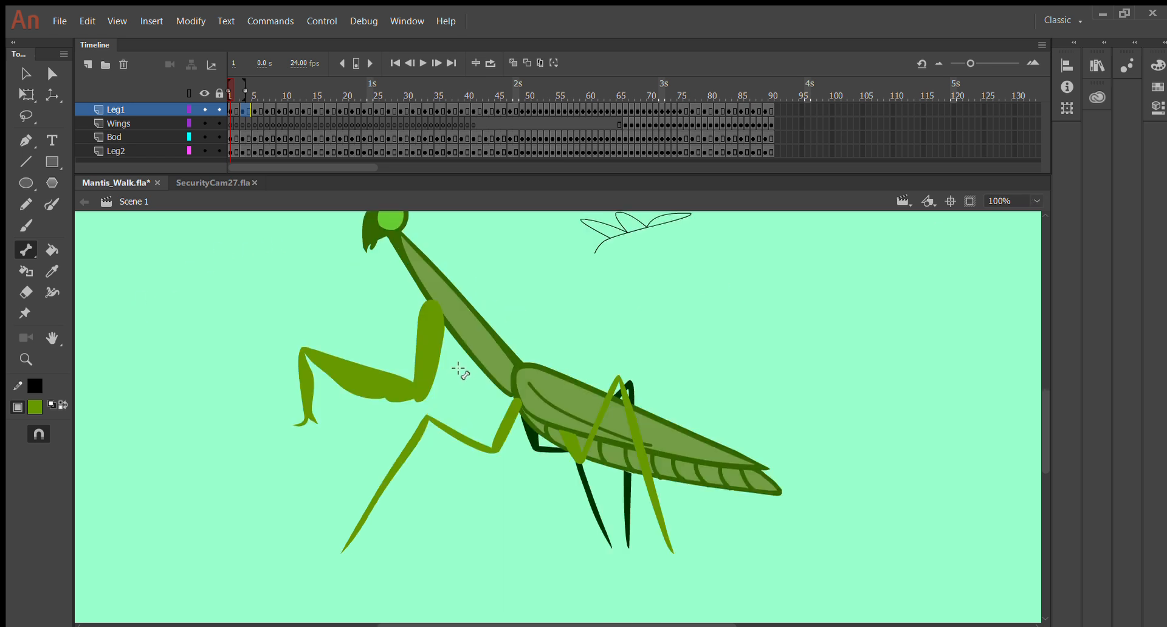
{"action": "key", "text": "ctrl+minus"}
{"action": "key", "text": "ctrl+minus"}
{"action": "key", "text": "ctrl+minus"}
{"action": "key", "text": "ctrl+equal"}
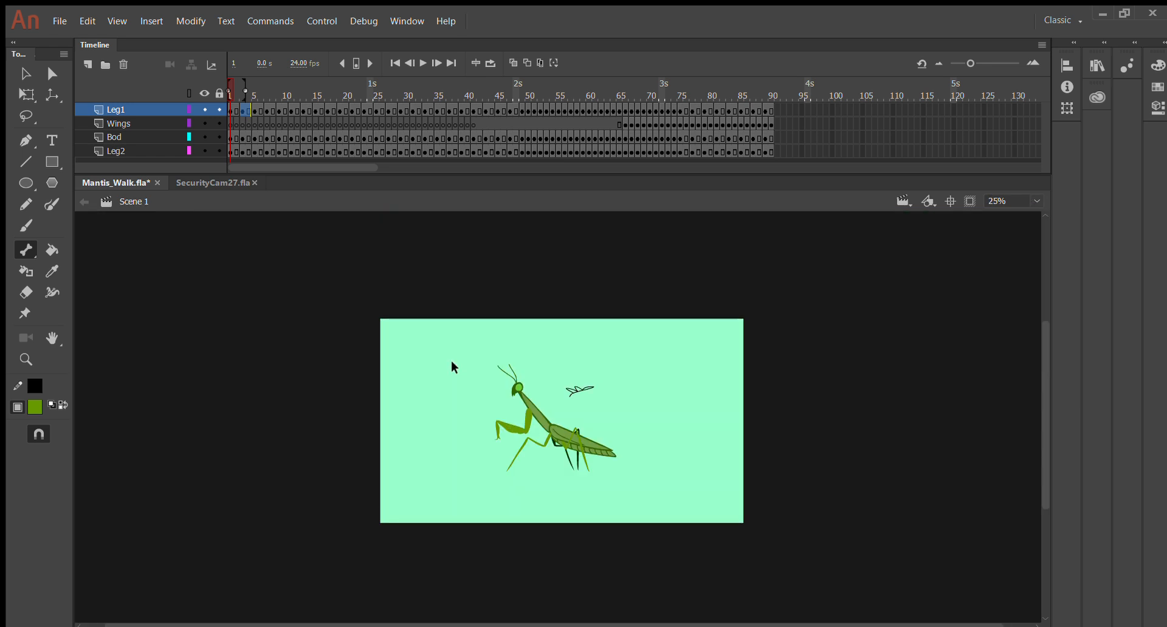
{"action": "key", "text": "ctrl+equal"}
{"action": "key", "text": "ctrl+equal"}
{"action": "key", "text": "ctrl+equal"}
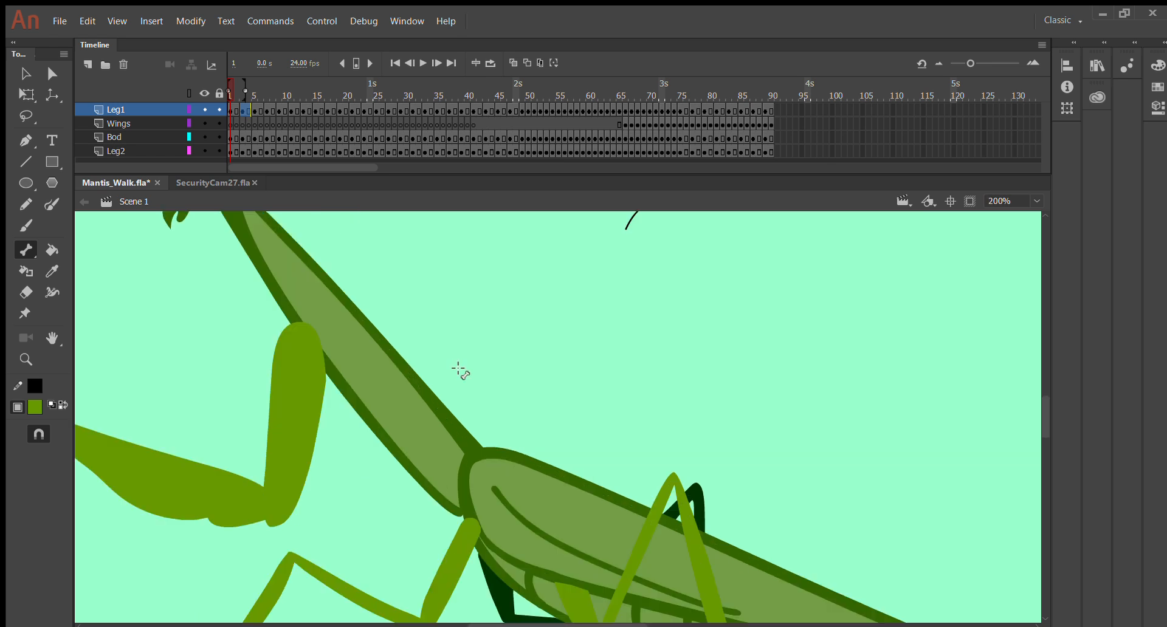
Delete the black petal-like line drawing beside the mantis's head on frame 1.
{"action": "scroll", "coordinate": [695, 391], "scroll_direction": "up", "scroll_amount": 3}
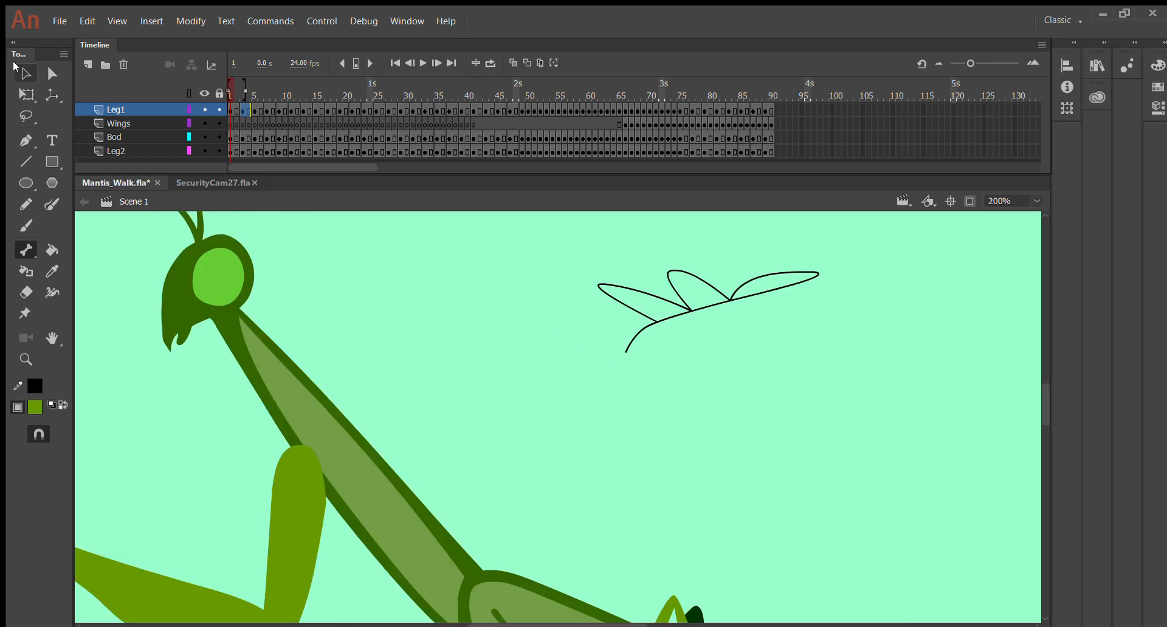
{"action": "left_click", "coordinate": [22, 71]}
{"action": "mouse_move", "coordinate": [571, 263]}
{"action": "left_mouse_down"}
{"action": "mouse_move", "coordinate": [1091, 400]}
{"action": "mouse_move", "coordinate": [823, 373]}
{"action": "left_mouse_up"}
{"action": "key", "text": "Delete"}
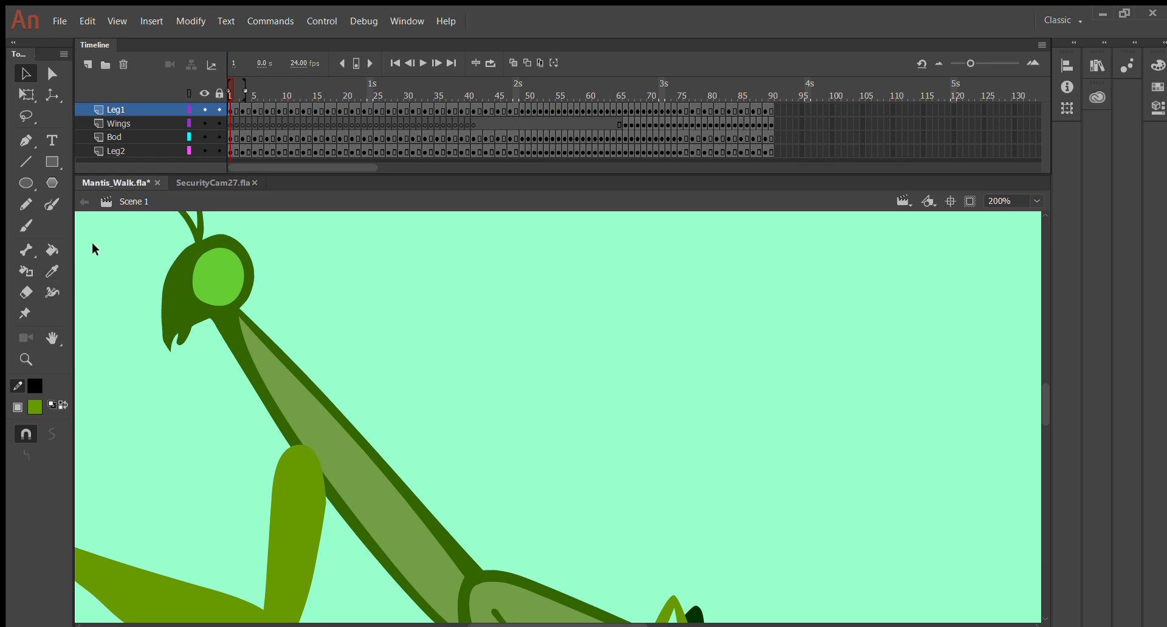
Paint a thick wavy green stroke beside the mantis's head with the Brush tool.
{"action": "left_click", "coordinate": [26, 226]}
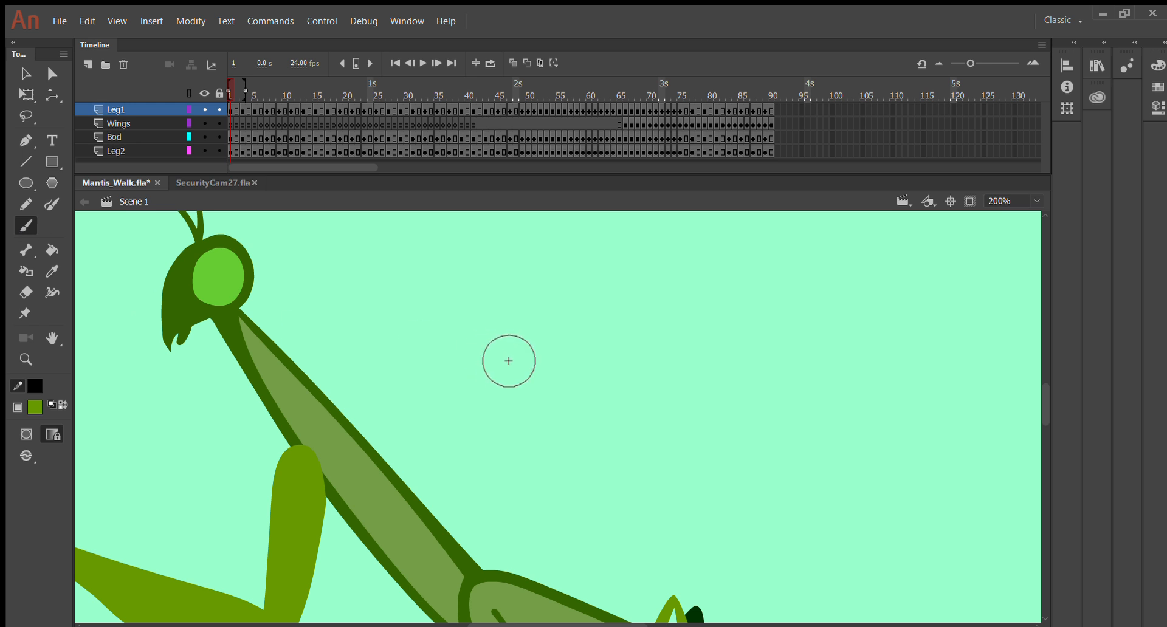
{"action": "left_click_drag", "start_coordinate": [465, 318], "coordinate": [653, 374]}
{"action": "left_click_drag", "start_coordinate": [696, 420], "coordinate": [698, 415]}
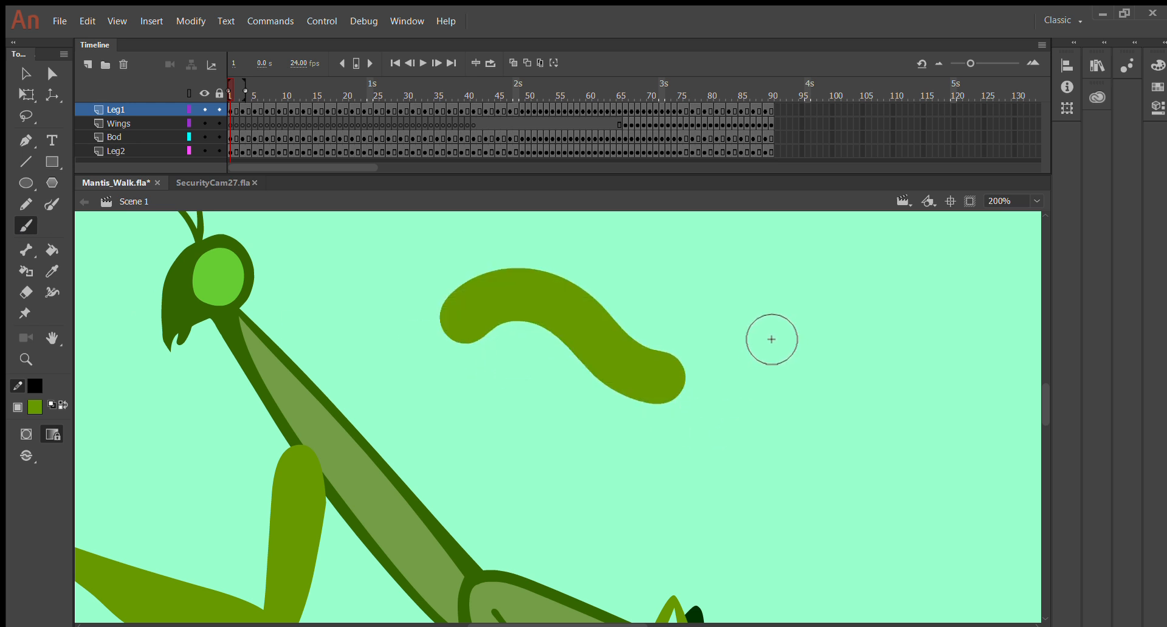
Reduce the brush size and paint a thinner wavy green stroke to the right of the thick one.
{"action": "key", "text": "bracketleft"}
{"action": "key", "text": "bracketleft"}
{"action": "key", "text": "bracketleft"}
{"action": "key", "text": "bracketleft"}
{"action": "key", "text": "bracketleft"}
{"action": "left_click_drag", "start_coordinate": [641, 296], "coordinate": [823, 340]}
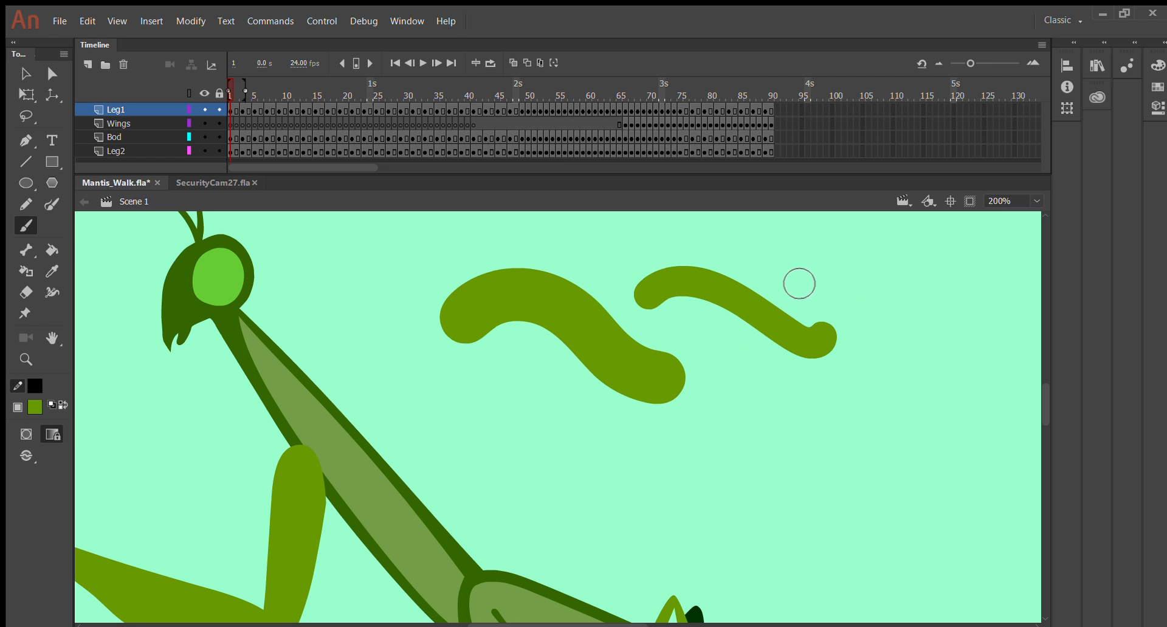
Enlarge the brush and paint a thick winding green stroke to the right of the thin one.
{"action": "key", "text": "bracketright"}
{"action": "key", "text": "bracketright"}
{"action": "key", "text": "bracketright"}
{"action": "key", "text": "bracketright"}
{"action": "mouse_move", "coordinate": [846, 277]}
{"action": "left_mouse_down"}
{"action": "mouse_move", "coordinate": [977, 333]}
{"action": "mouse_move", "coordinate": [1051, 332]}
{"action": "left_mouse_up"}
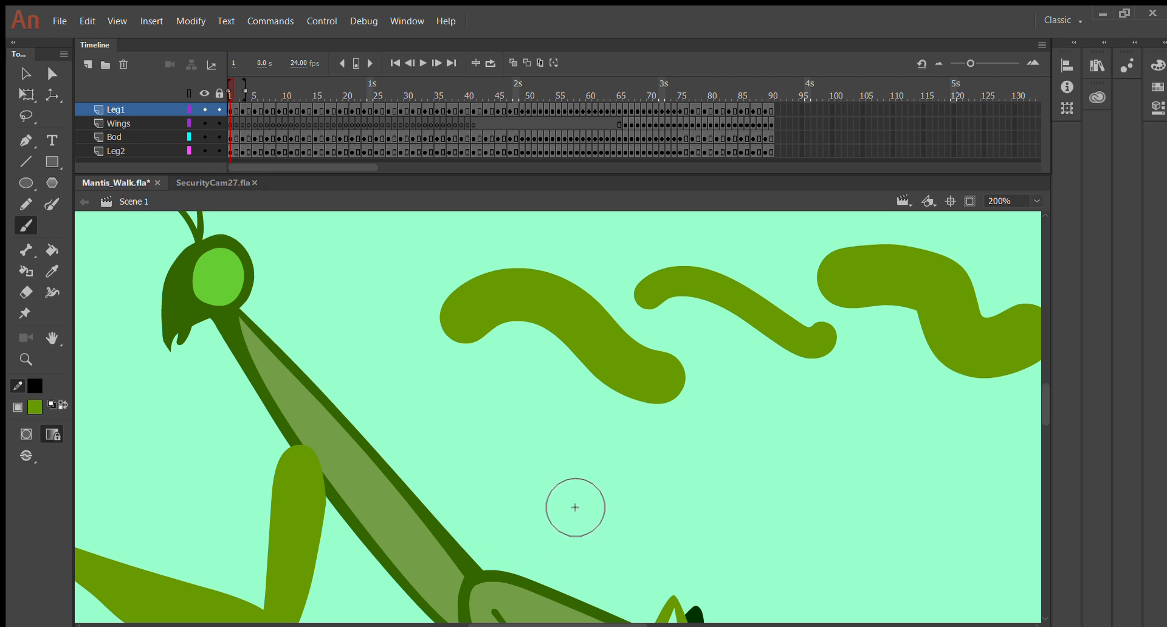
Reduce the brush size and paint a short green blob just below the first thick stroke's lower end.
{"action": "key", "text": "bracketleft"}
{"action": "key", "text": "bracketleft"}
{"action": "key", "text": "bracketleft"}
{"action": "key", "text": "bracketleft"}
{"action": "key", "text": "bracketleft"}
{"action": "key", "text": "bracketleft"}
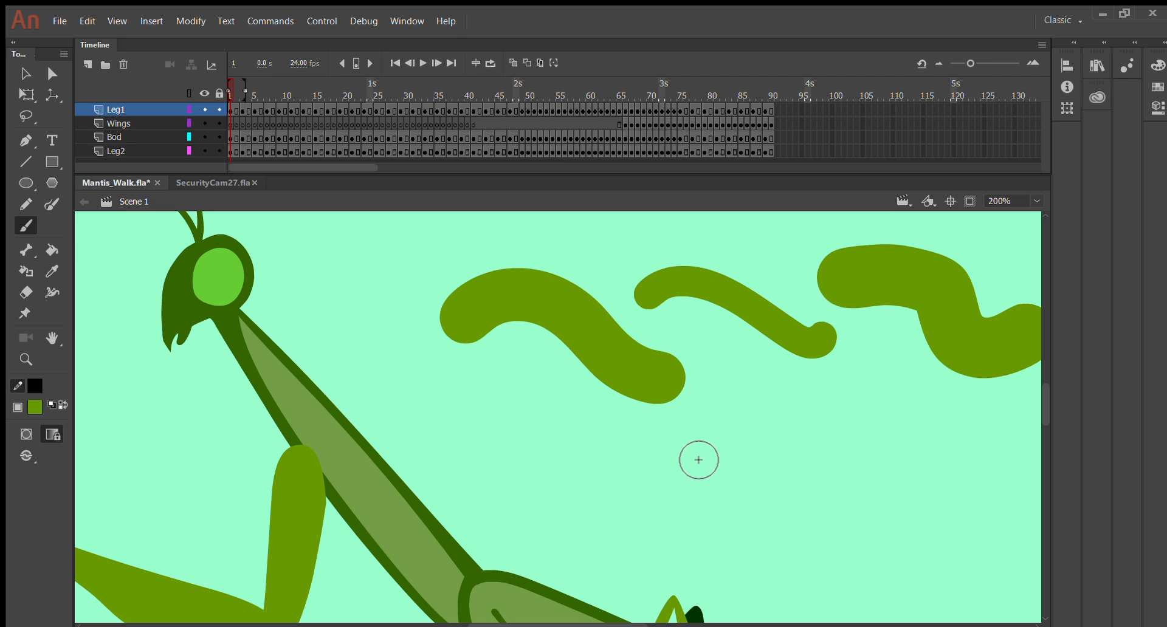
{"action": "left_click_drag", "start_coordinate": [651, 424], "coordinate": [663, 428]}
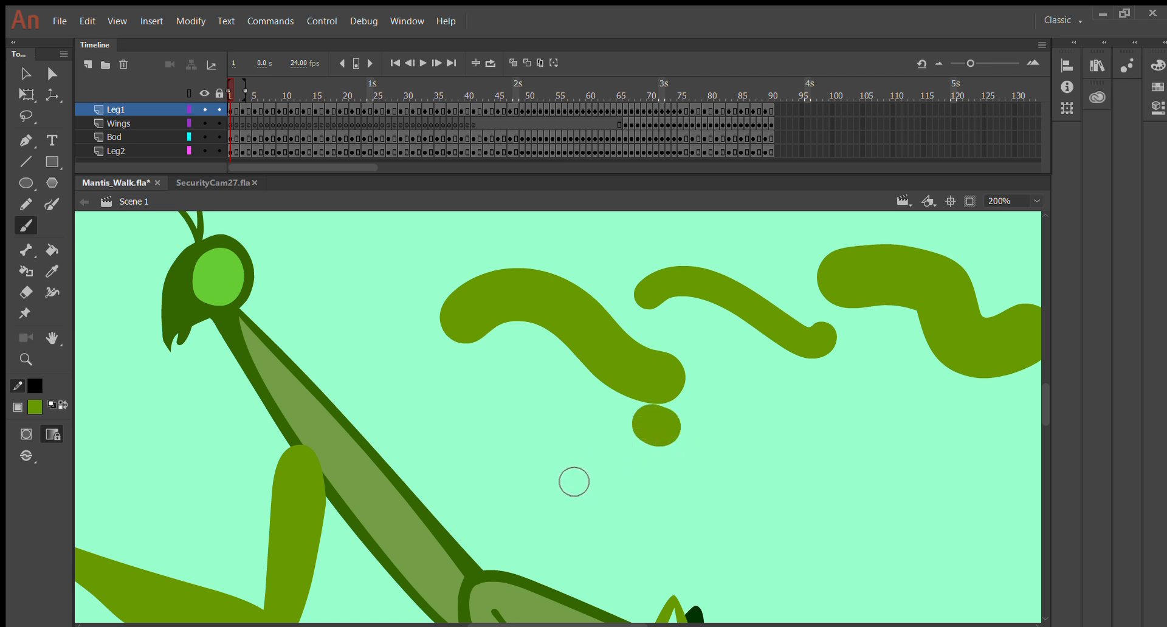
Shrink the brush further and paint three thin curved green strokes around and below the blob.
{"action": "key", "text": "bracketleft"}
{"action": "key", "text": "bracketleft"}
{"action": "key", "text": "bracketleft"}
{"action": "left_click_drag", "start_coordinate": [542, 455], "coordinate": [671, 503]}
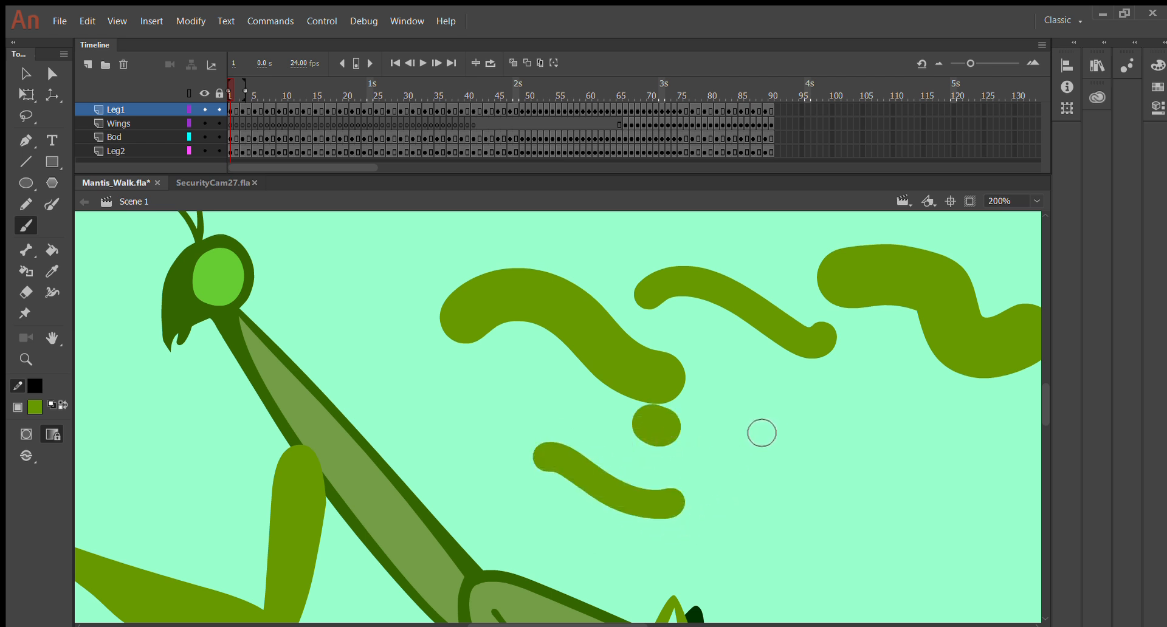
{"action": "left_click_drag", "start_coordinate": [735, 409], "coordinate": [827, 457]}
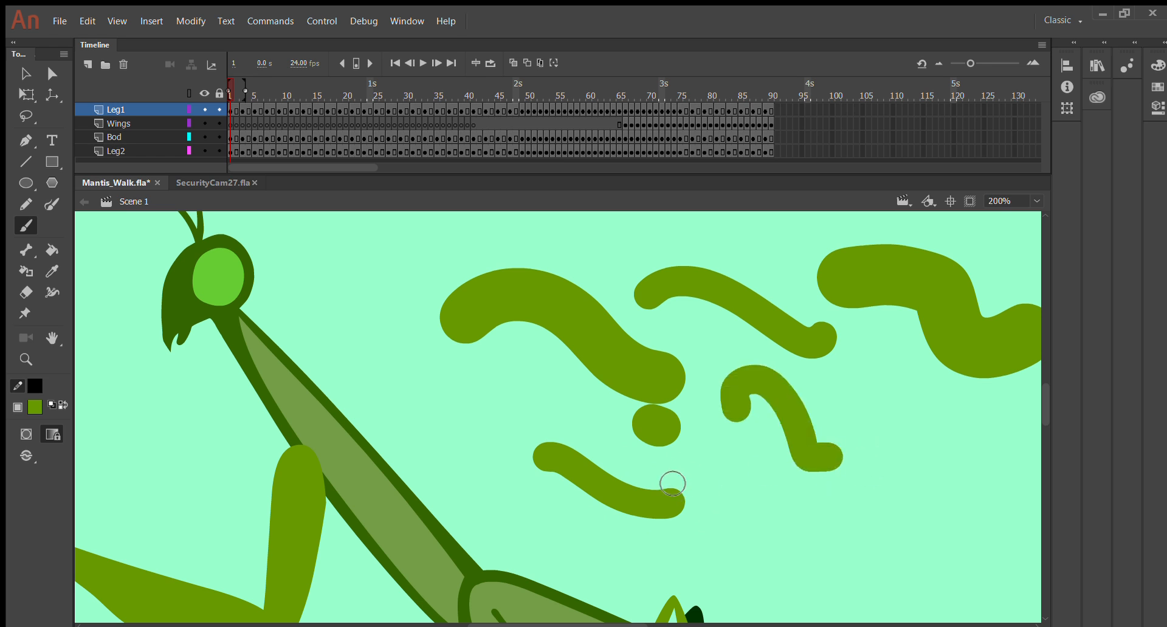
{"action": "left_click_drag", "start_coordinate": [602, 447], "coordinate": [720, 471]}
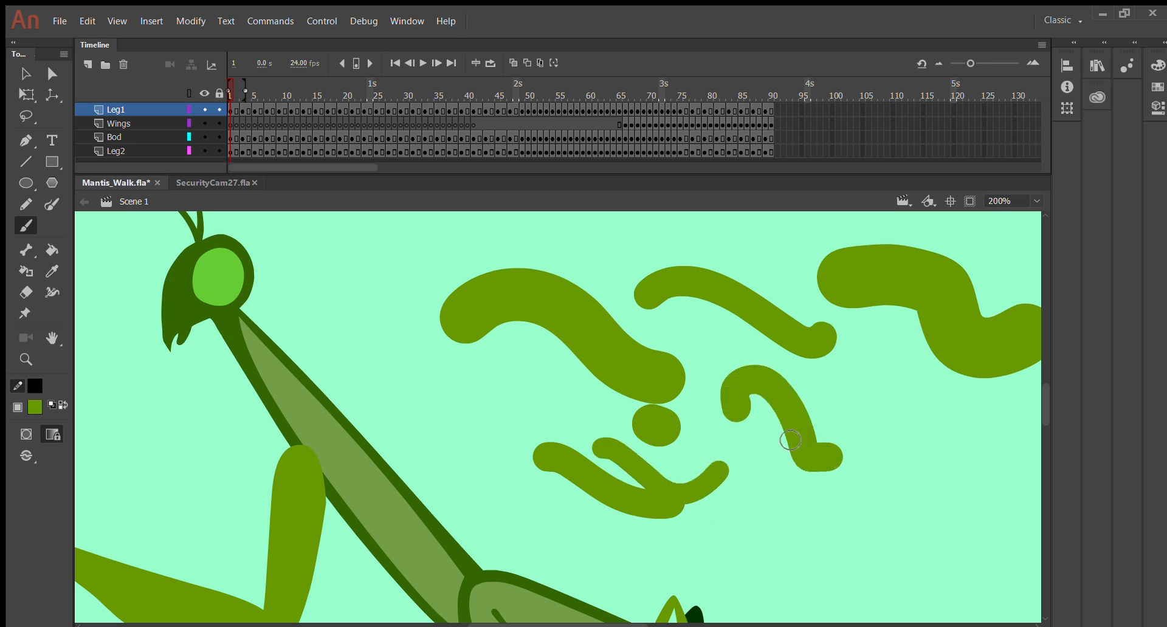
Enlarge the brush greatly and paint a very broad winding green stroke over the thin arched stroke.
{"action": "key", "text": "bracketright"}
{"action": "key", "text": "bracketright"}
{"action": "key", "text": "bracketright"}
{"action": "key", "text": "bracketright"}
{"action": "key", "text": "bracketright"}
{"action": "key", "text": "bracketright"}
{"action": "key", "text": "bracketright"}
{"action": "key", "text": "bracketright"}
{"action": "key", "text": "bracketright"}
{"action": "key", "text": "bracketright"}
{"action": "key", "text": "bracketright"}
{"action": "key", "text": "bracketright"}
{"action": "key", "text": "bracketright"}
{"action": "key", "text": "bracketright"}
{"action": "key", "text": "bracketright"}
{"action": "key", "text": "bracketright"}
{"action": "key", "text": "bracketright"}
{"action": "key", "text": "bracketright"}
{"action": "key", "text": "bracketright"}
{"action": "key", "text": "bracketright"}
{"action": "mouse_move", "coordinate": [760, 501]}
{"action": "left_mouse_down"}
{"action": "mouse_move", "coordinate": [925, 575]}
{"action": "mouse_move", "coordinate": [983, 546]}
{"action": "left_mouse_up"}
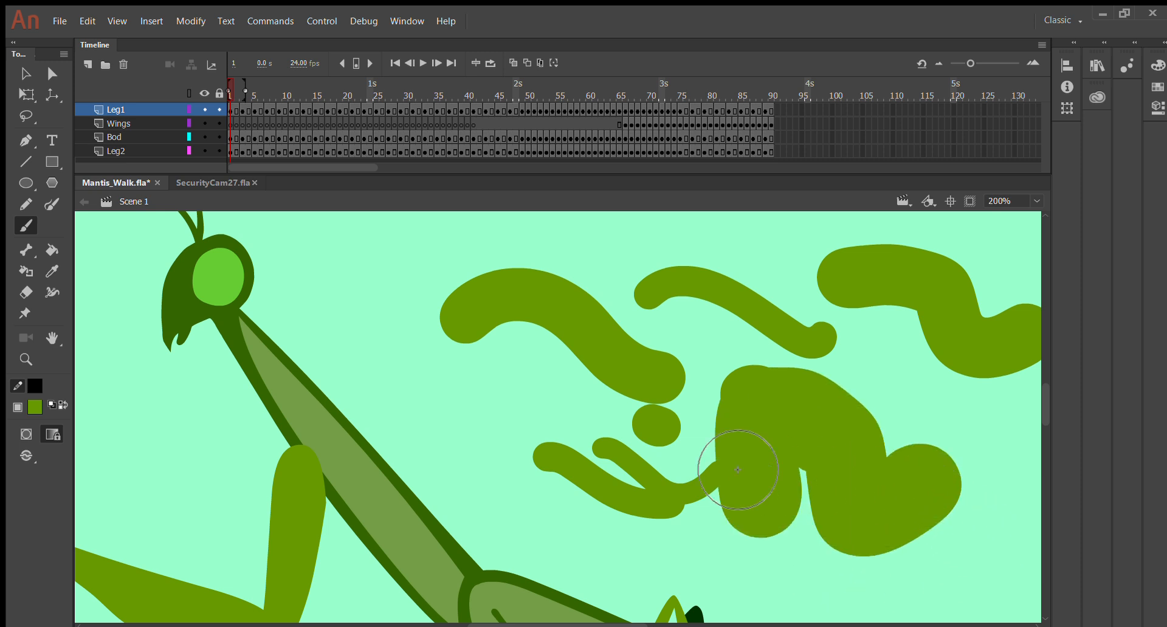
Delete the green test strokes beside the mantis, area by area, with the Selection tool.
{"action": "scroll", "coordinate": [539, 409], "scroll_direction": "down", "scroll_amount": 2}
{"action": "scroll", "coordinate": [565, 409], "scroll_direction": "down", "scroll_amount": 2}
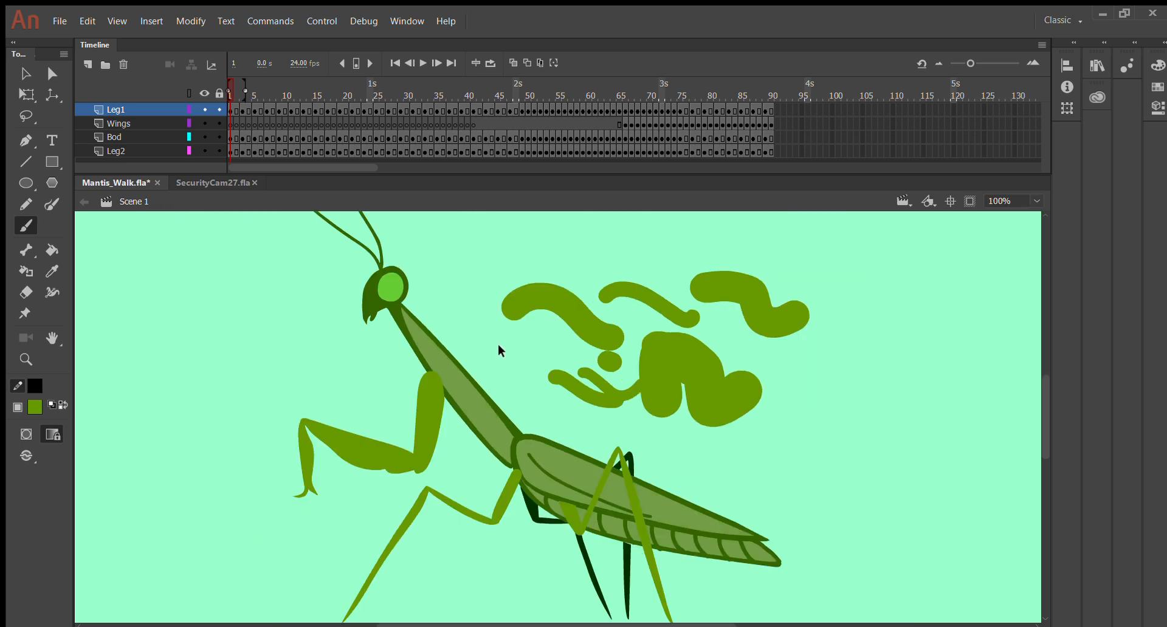
{"action": "scroll", "coordinate": [499, 345], "scroll_direction": "down", "scroll_amount": 1}
{"action": "scroll", "coordinate": [496, 340], "scroll_direction": "up", "scroll_amount": 1}
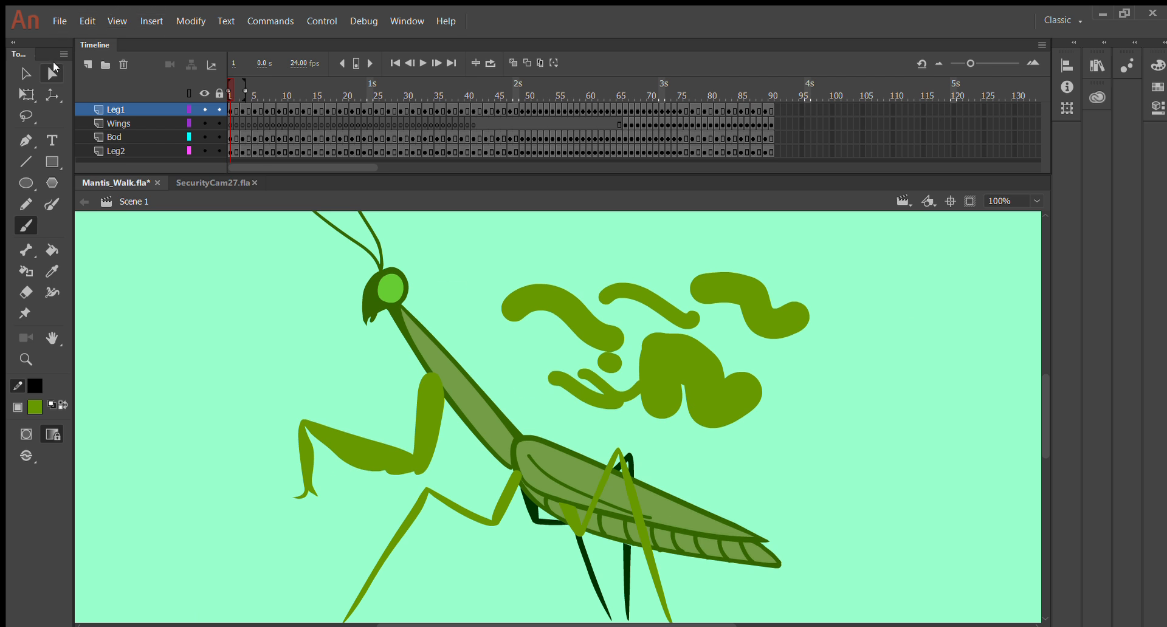
{"action": "left_click", "coordinate": [17, 76]}
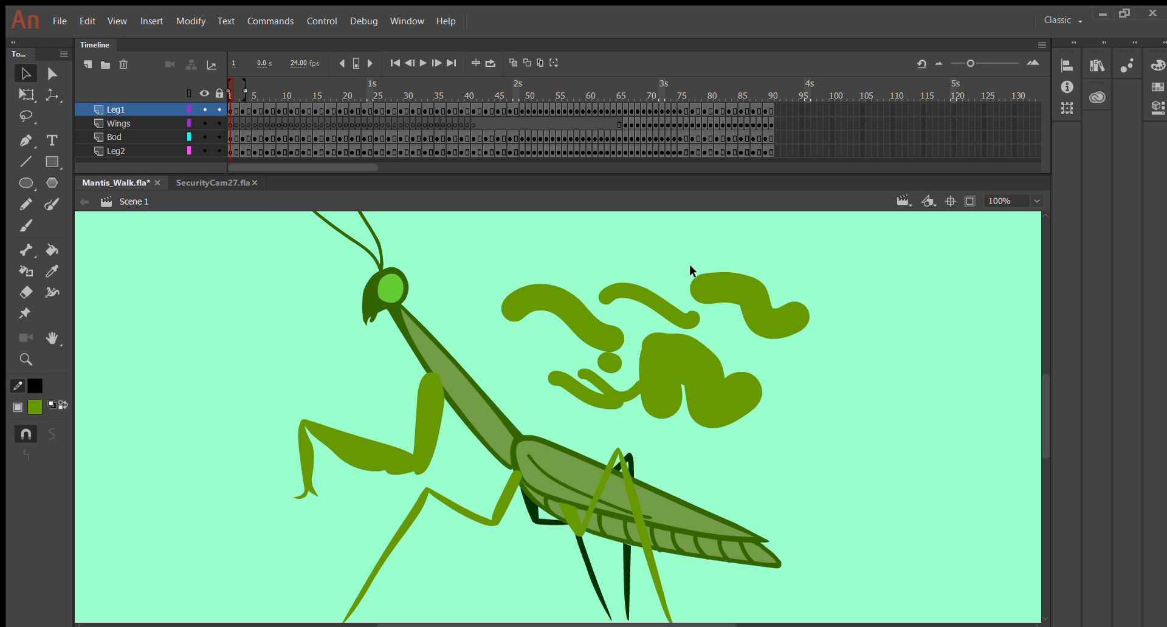
{"action": "left_click_drag", "start_coordinate": [680, 239], "coordinate": [764, 362]}
{"action": "key", "text": "Delete"}
{"action": "left_click_drag", "start_coordinate": [640, 250], "coordinate": [740, 351]}
{"action": "key", "text": "Delete"}
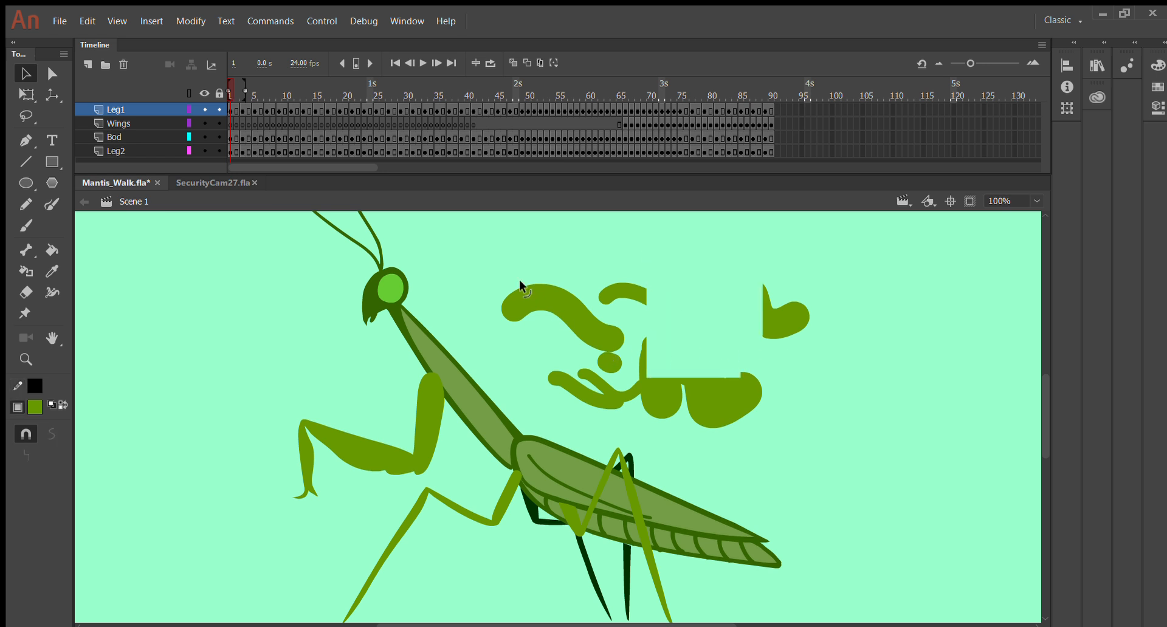
{"action": "left_click_drag", "start_coordinate": [533, 286], "coordinate": [804, 379]}
{"action": "key", "text": "Delete"}
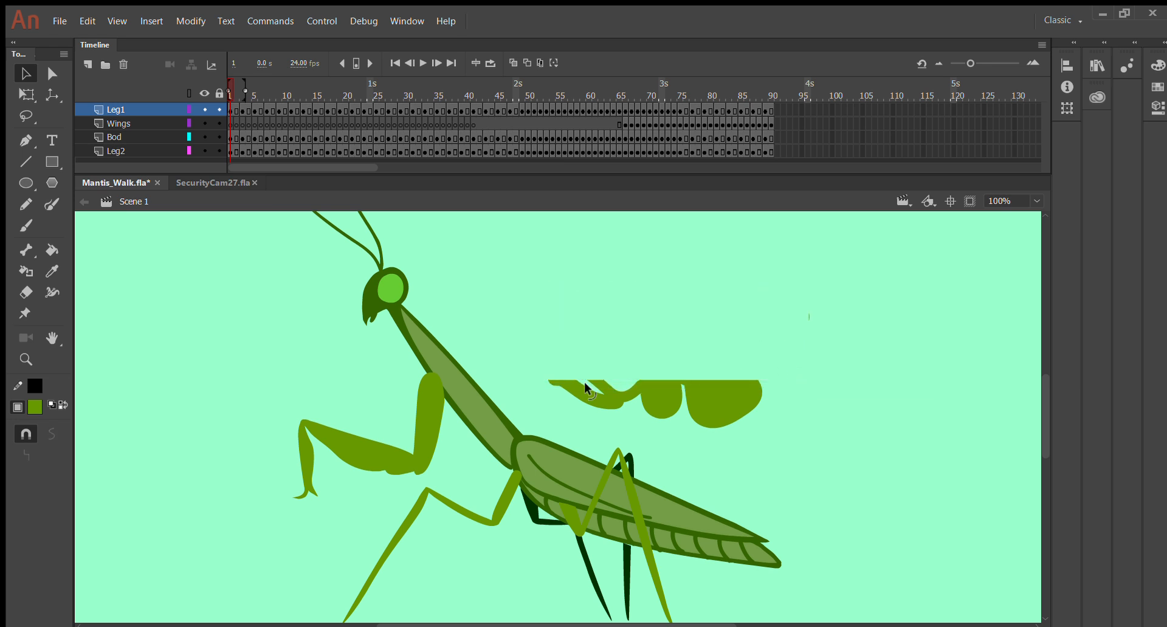
{"action": "left_click", "coordinate": [586, 392]}
{"action": "key", "text": "Delete"}
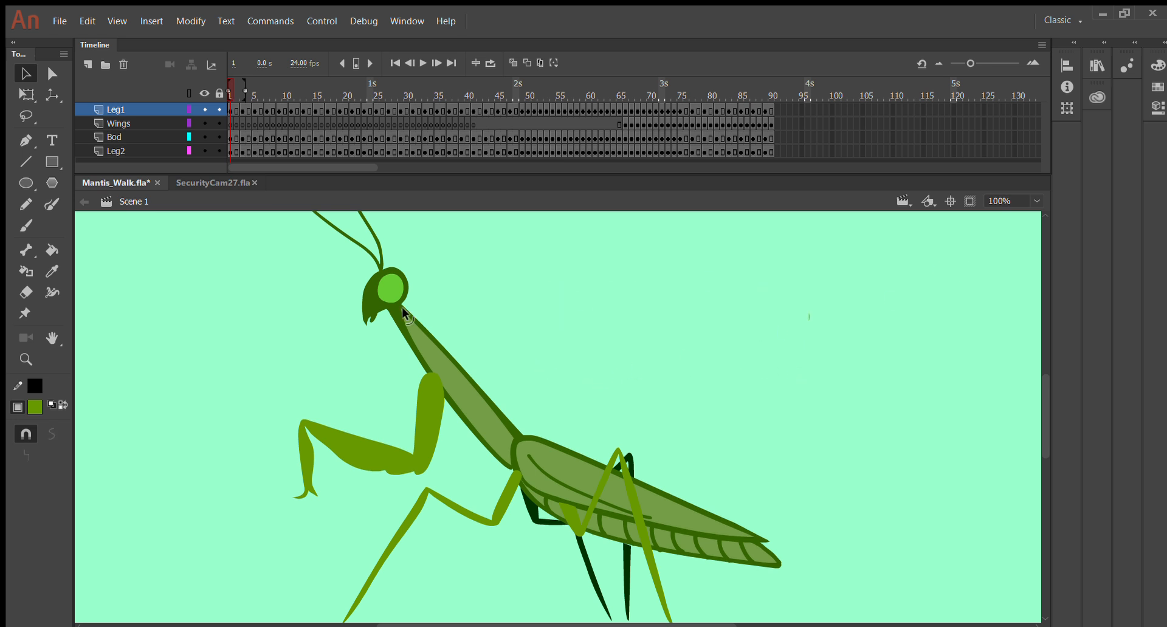
Draw three wavy black strokes, one thicker than the others, above the mantis's body with the Paint Brush tool.
{"action": "left_click", "coordinate": [24, 226]}
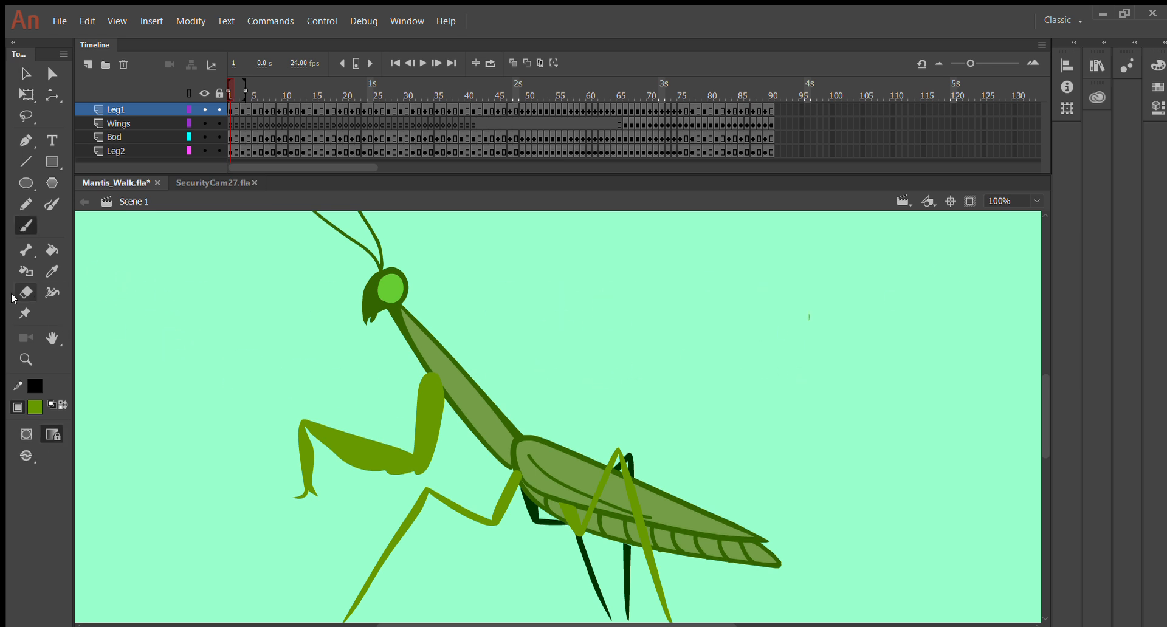
{"action": "left_click", "coordinate": [40, 204]}
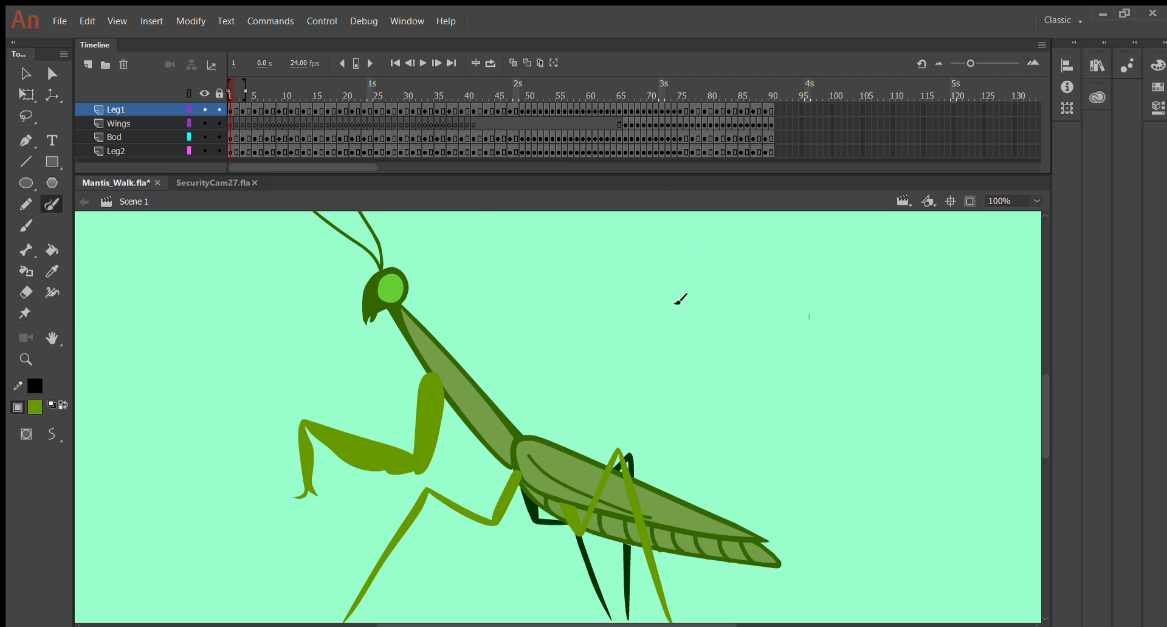
{"action": "mouse_move", "coordinate": [611, 279]}
{"action": "left_mouse_down"}
{"action": "mouse_move", "coordinate": [705, 385]}
{"action": "mouse_move", "coordinate": [841, 340]}
{"action": "left_mouse_up"}
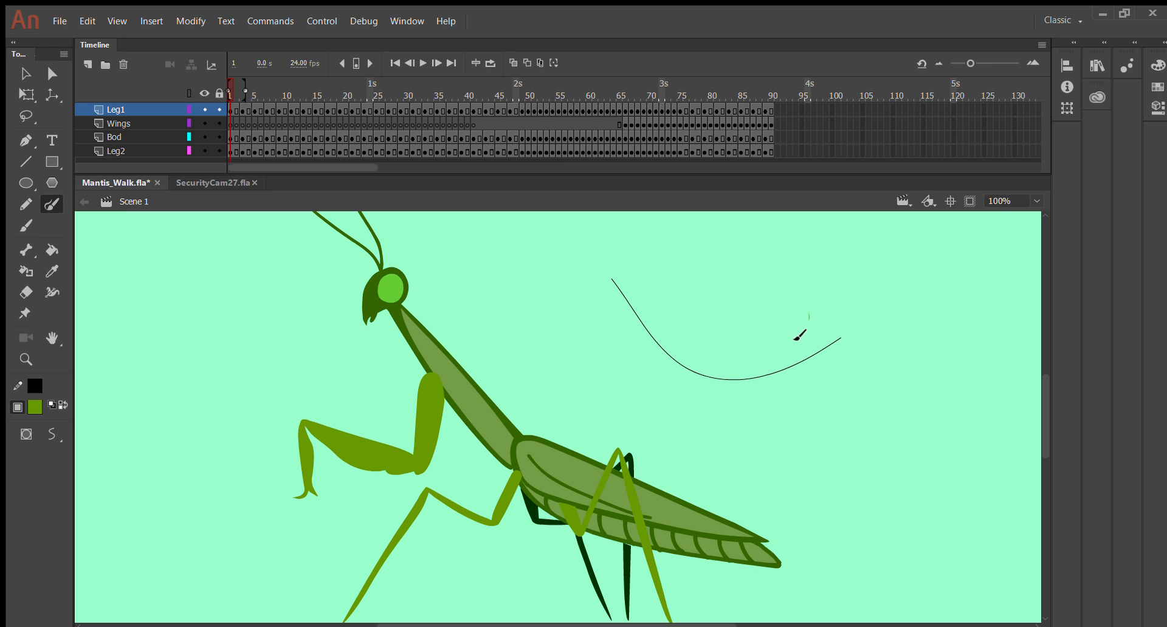
{"action": "key", "text": "ctrl+z"}
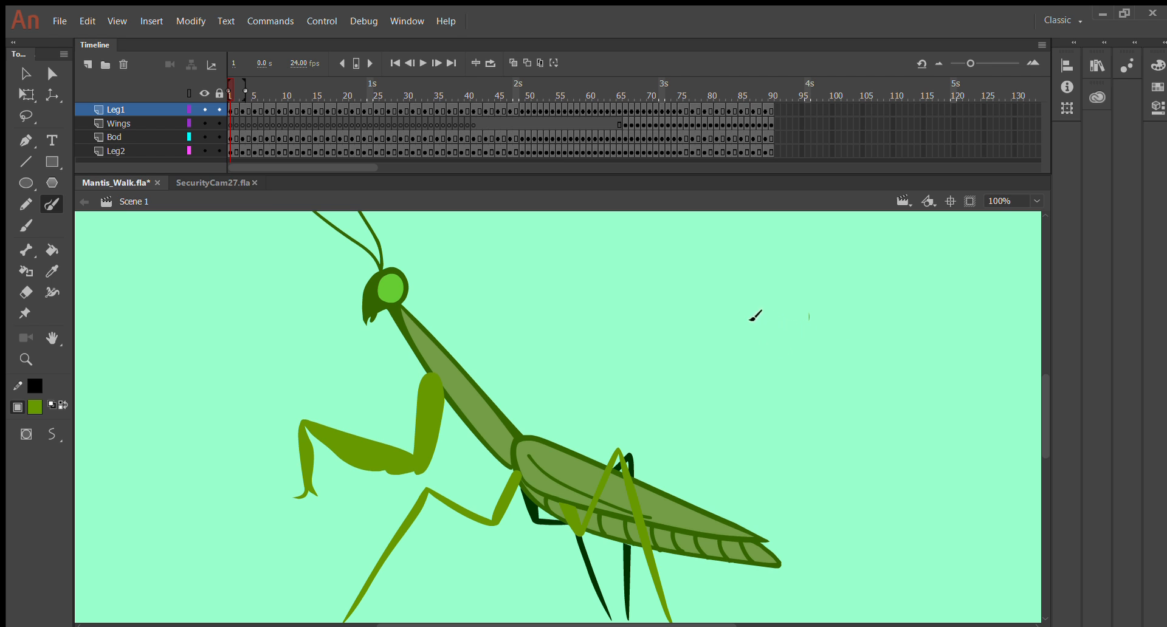
{"action": "left_click_drag", "start_coordinate": [691, 285], "coordinate": [825, 306]}
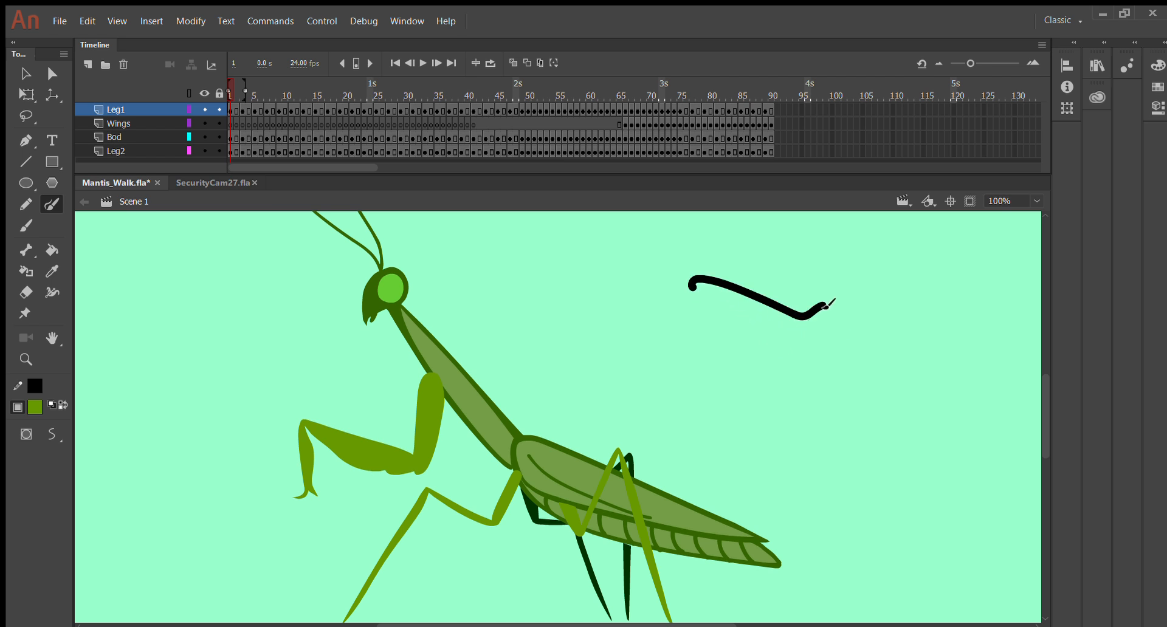
{"action": "left_click_drag", "start_coordinate": [674, 329], "coordinate": [793, 352]}
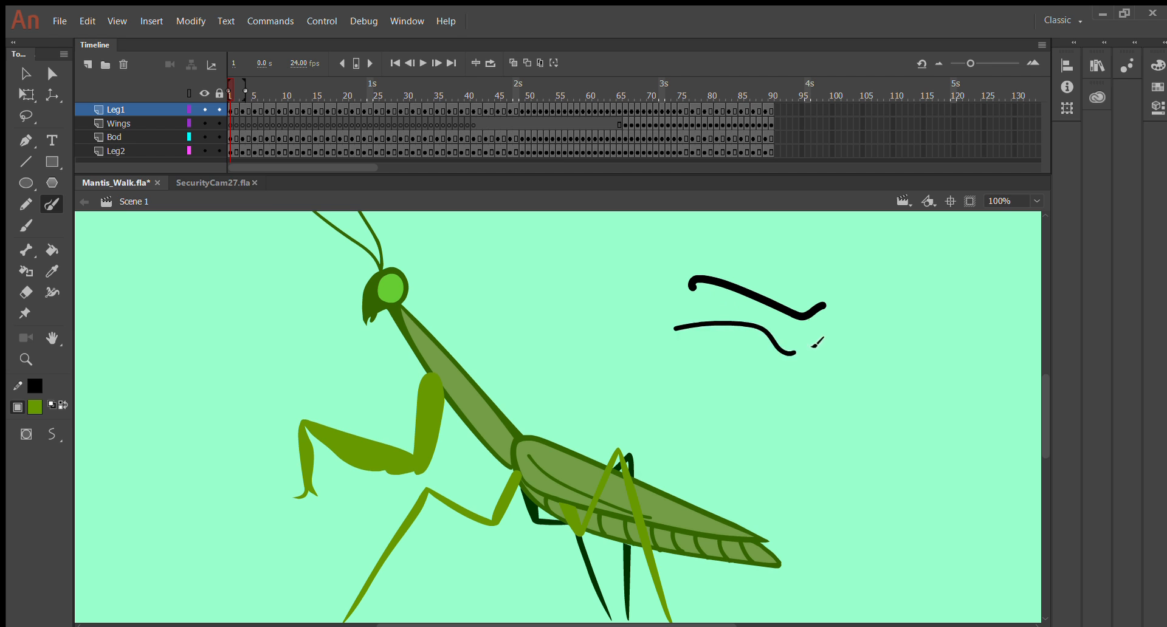
{"action": "mouse_move", "coordinate": [743, 256]}
{"action": "left_mouse_down"}
{"action": "mouse_move", "coordinate": [763, 241]}
{"action": "mouse_move", "coordinate": [888, 286]}
{"action": "left_mouse_up"}
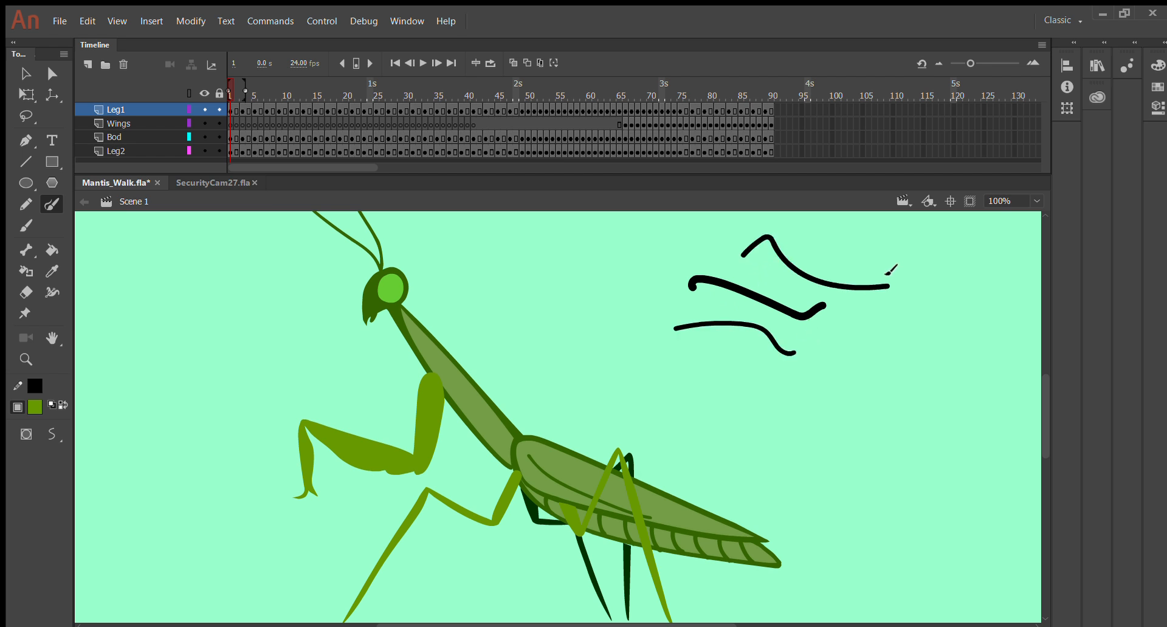
Draw two descending black curves and a very thin wavy line between the mantis's head and the existing black strokes.
{"action": "left_click_drag", "start_coordinate": [587, 265], "coordinate": [659, 384]}
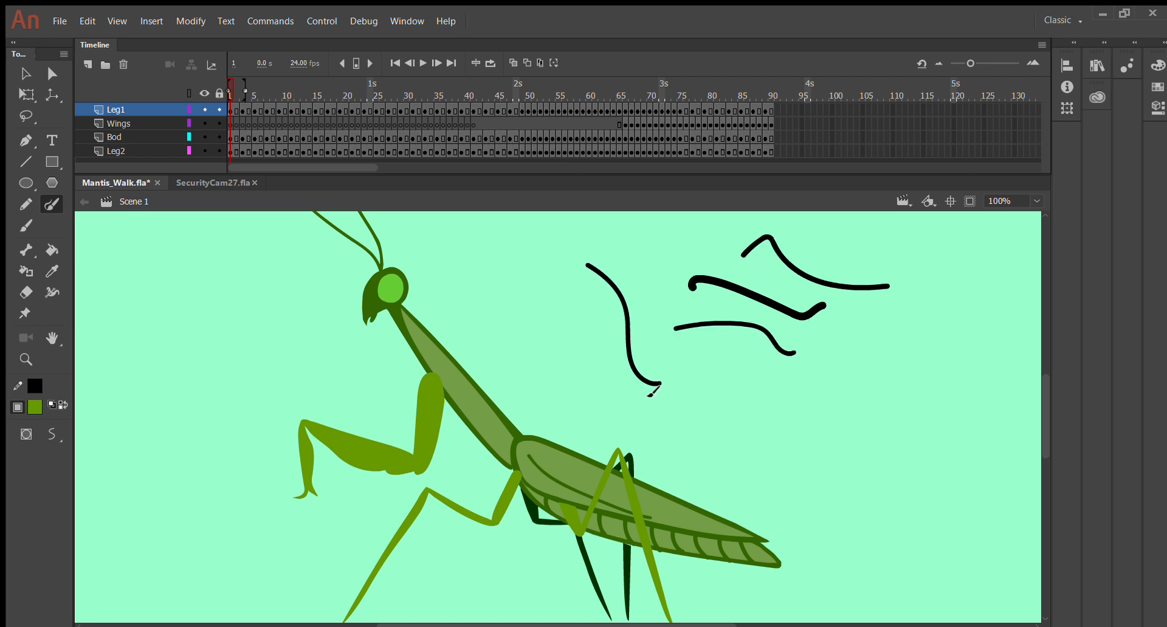
{"action": "left_click_drag", "start_coordinate": [516, 275], "coordinate": [599, 360]}
{"action": "mouse_move", "coordinate": [554, 230]}
{"action": "left_mouse_down"}
{"action": "mouse_move", "coordinate": [611, 245]}
{"action": "mouse_move", "coordinate": [687, 229]}
{"action": "left_mouse_up"}
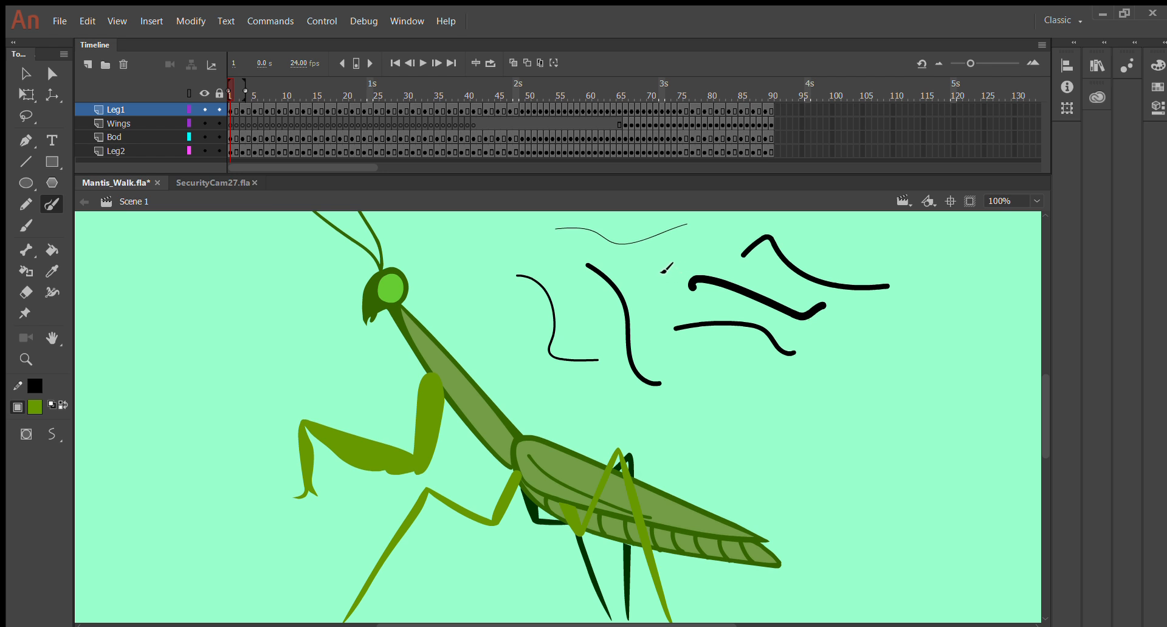
Add a thick black arch, a thick corner stroke, a thick hook, a thin wavy line and a medium arc among the strokes.
{"action": "left_click_drag", "start_coordinate": [661, 267], "coordinate": [738, 243]}
{"action": "mouse_move", "coordinate": [875, 388]}
{"action": "left_mouse_down"}
{"action": "mouse_move", "coordinate": [883, 295]}
{"action": "mouse_move", "coordinate": [971, 287]}
{"action": "left_mouse_up"}
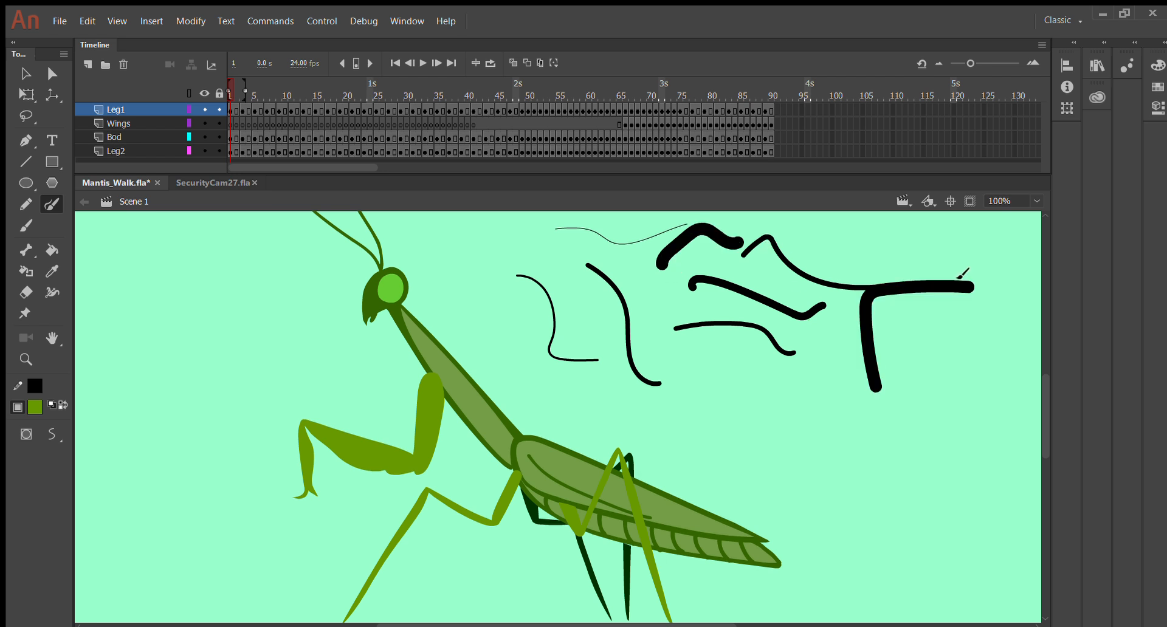
{"action": "mouse_move", "coordinate": [827, 370]}
{"action": "left_mouse_down"}
{"action": "mouse_move", "coordinate": [829, 338]}
{"action": "mouse_move", "coordinate": [876, 376]}
{"action": "left_mouse_up"}
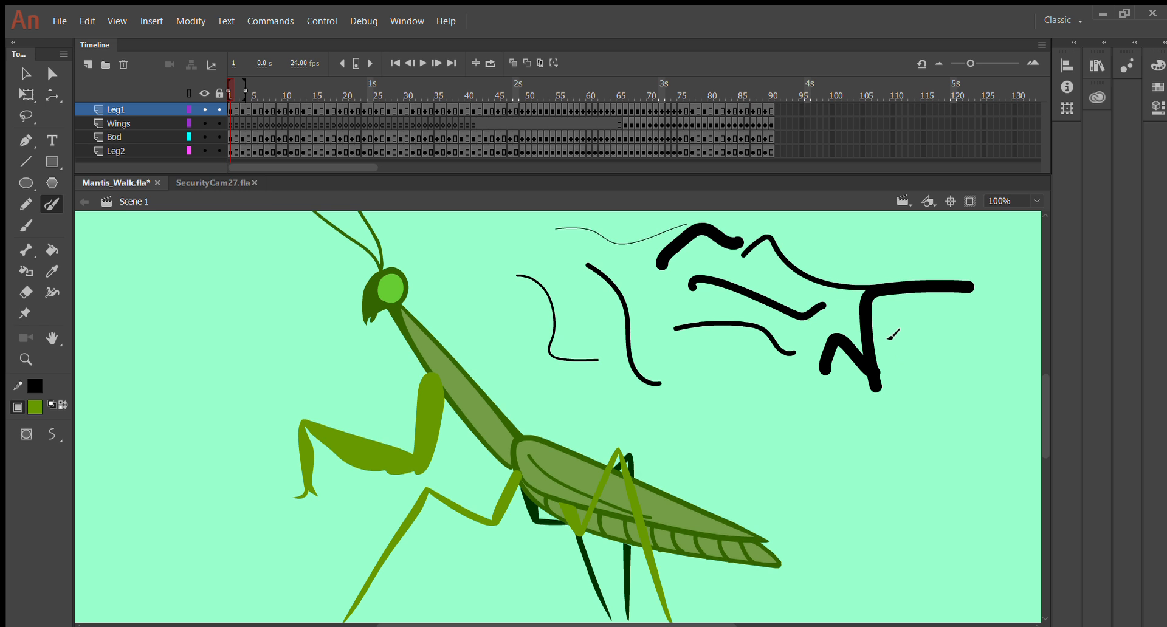
{"action": "mouse_move", "coordinate": [890, 331]}
{"action": "left_mouse_down"}
{"action": "mouse_move", "coordinate": [960, 353]}
{"action": "mouse_move", "coordinate": [985, 334]}
{"action": "left_mouse_up"}
{"action": "left_click_drag", "start_coordinate": [741, 396], "coordinate": [872, 456]}
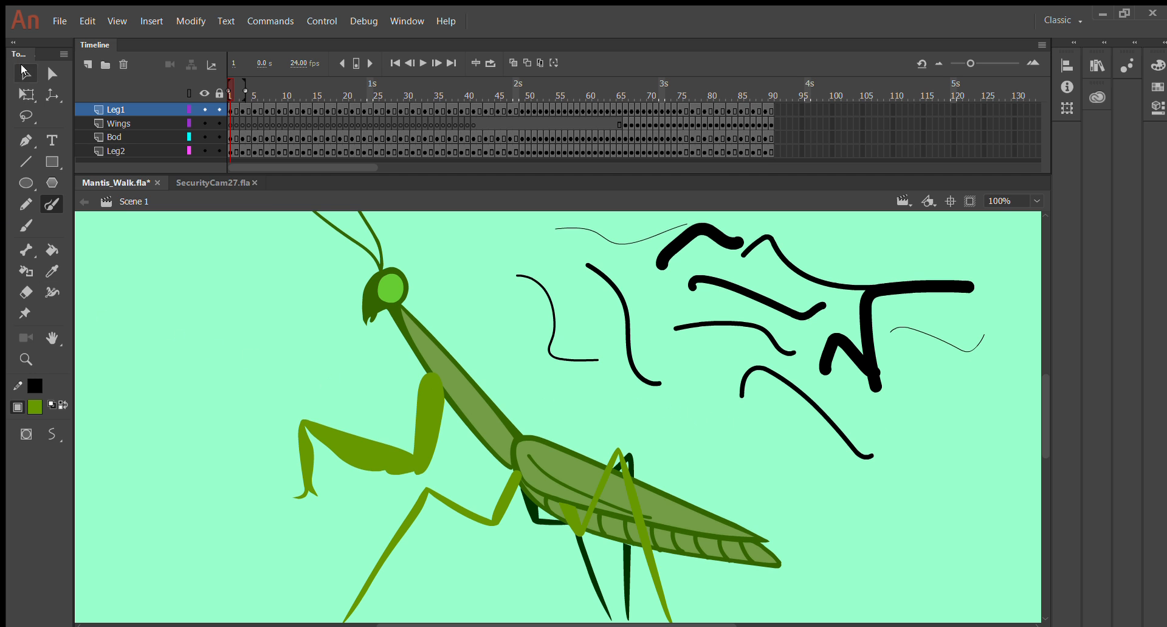
Delete all the black Paint Brush strokes beside the mantis, including their leftover pieces.
{"action": "left_click", "coordinate": [25, 73]}
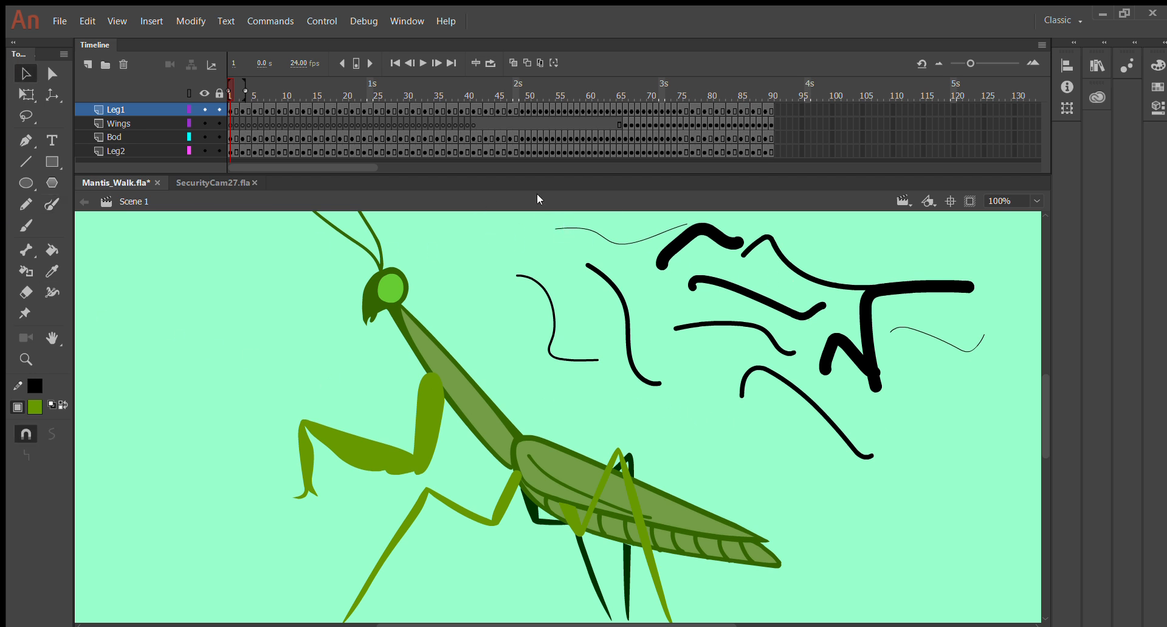
{"action": "mouse_move", "coordinate": [505, 219]}
{"action": "left_mouse_down"}
{"action": "mouse_move", "coordinate": [784, 352]}
{"action": "mouse_move", "coordinate": [947, 391]}
{"action": "mouse_move", "coordinate": [997, 376]}
{"action": "left_mouse_up"}
{"action": "key", "text": "Delete"}
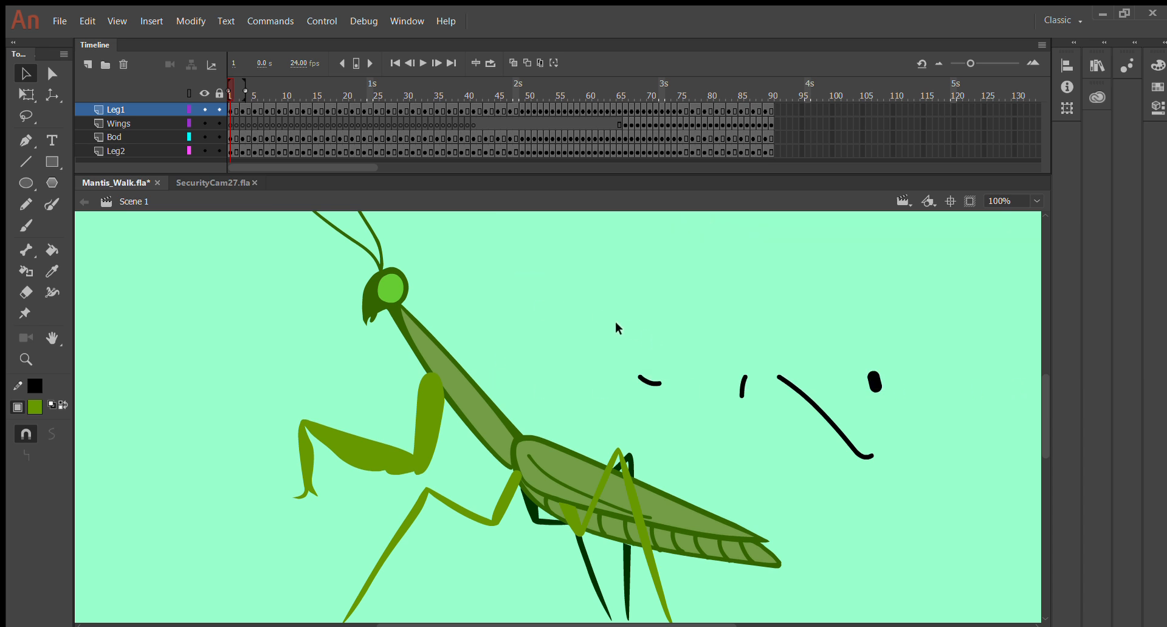
{"action": "left_click_drag", "start_coordinate": [618, 328], "coordinate": [903, 406]}
{"action": "key", "text": "Delete"}
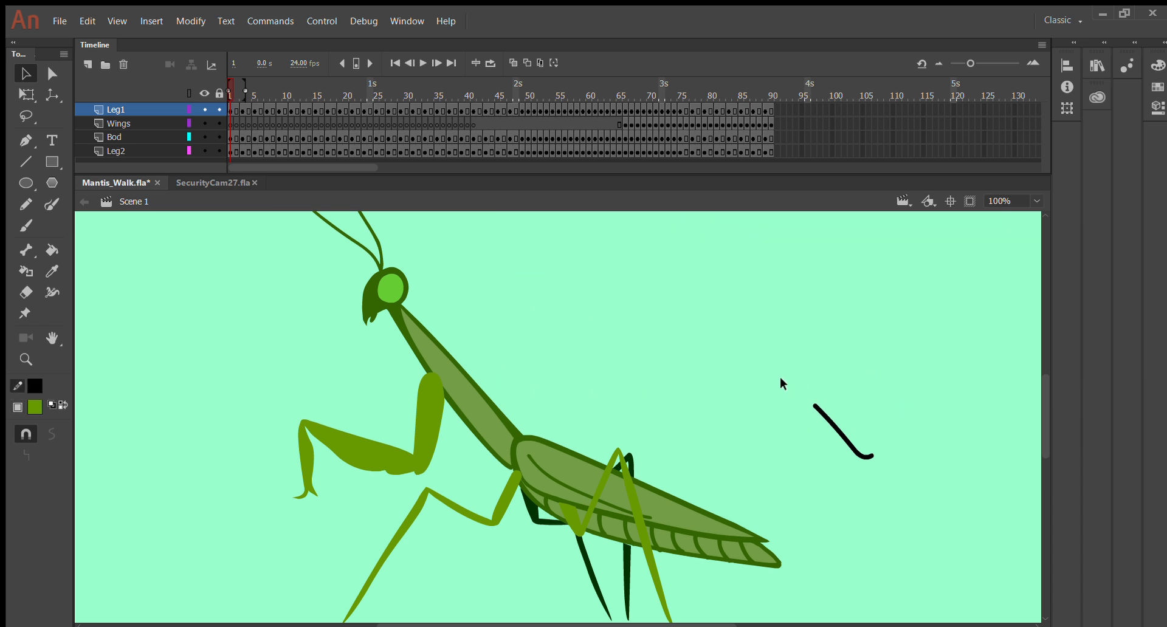
{"action": "left_click_drag", "start_coordinate": [781, 378], "coordinate": [917, 442]}
{"action": "key", "text": "Delete"}
{"action": "left_click", "coordinate": [860, 454]}
{"action": "key", "text": "Delete"}
{"action": "key", "text": "ctrl+minus"}
{"action": "key", "text": "ctrl+equal"}
{"action": "key", "text": "ctrl+equal"}
{"action": "key", "text": "ctrl+equal"}
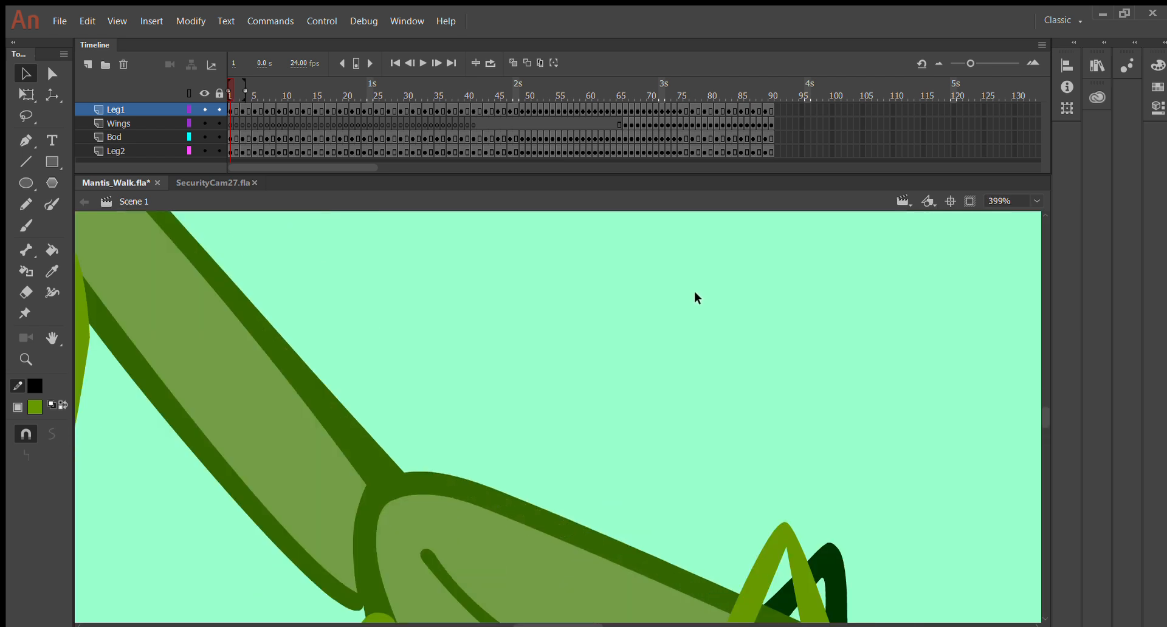
{"action": "key", "text": "ctrl+minus"}
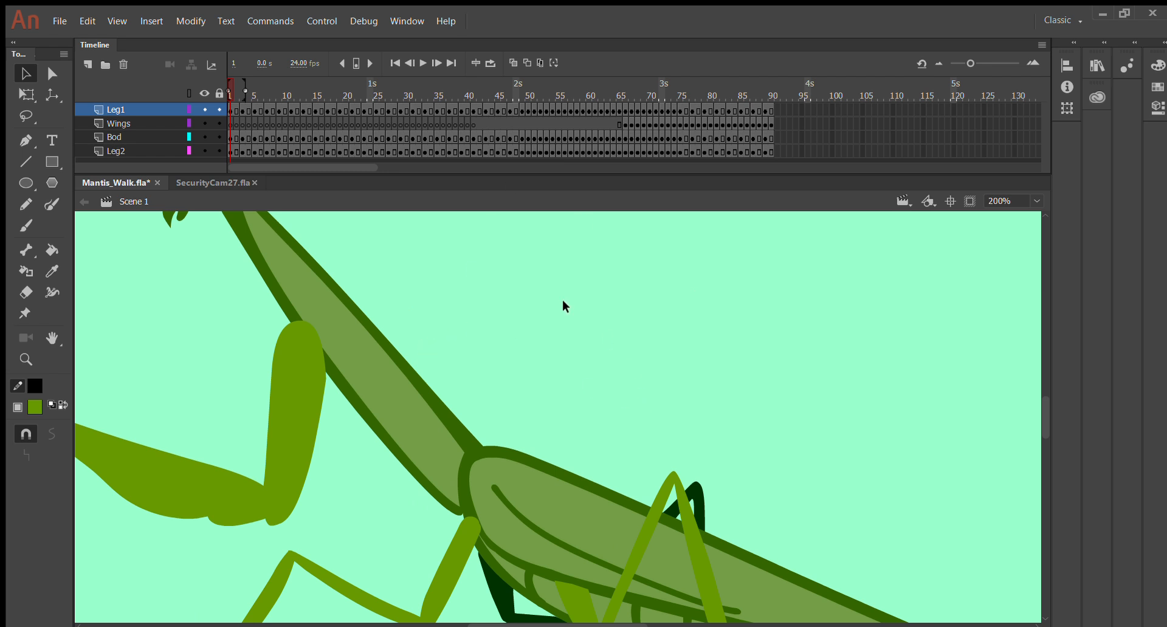